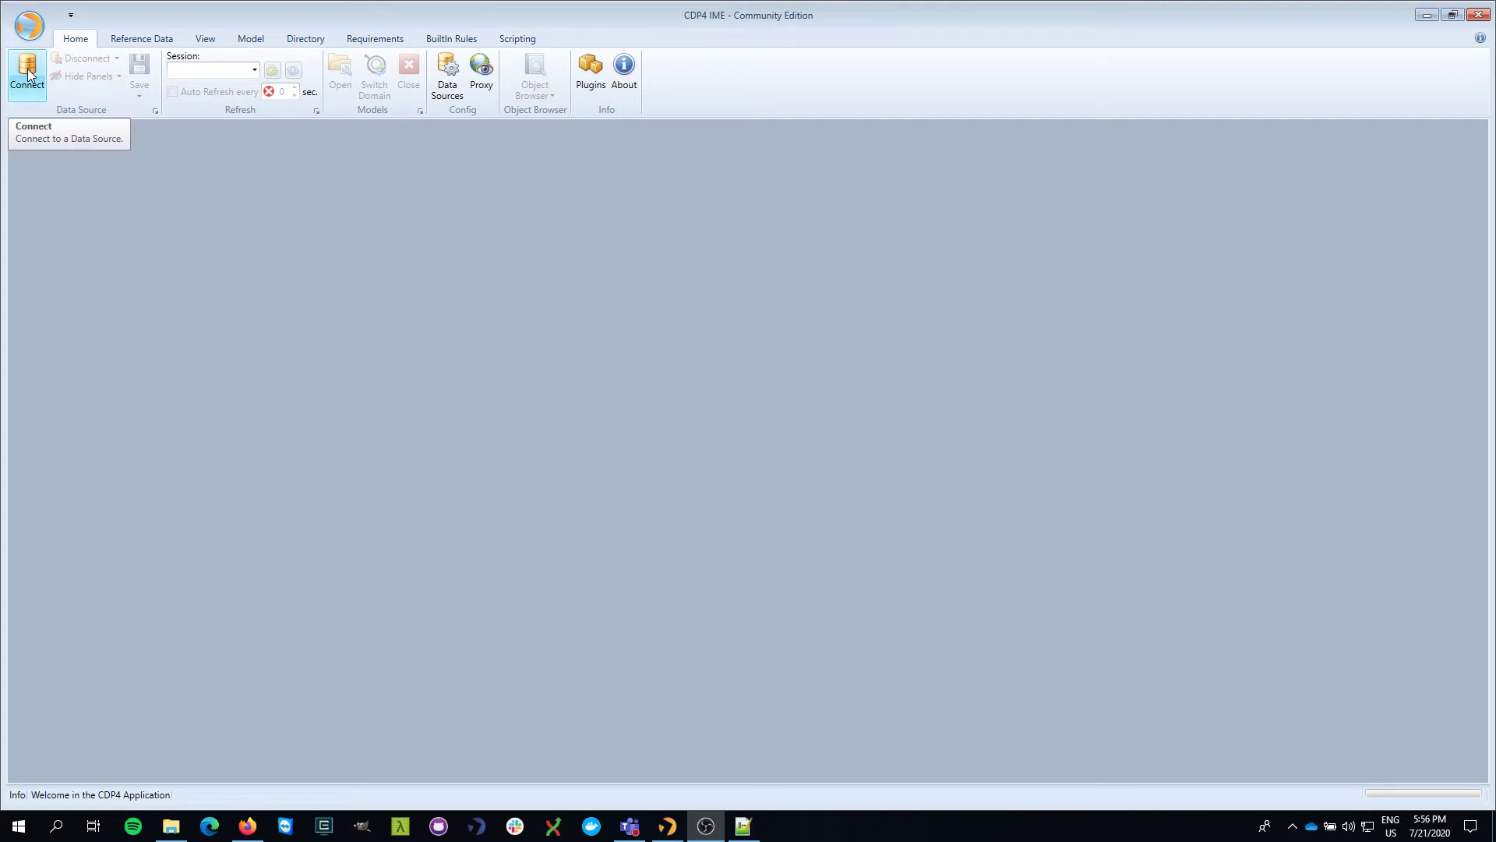
- Connect to the cdp4-public data source with the password shown, then show the Directory tools
left_click(27, 74)
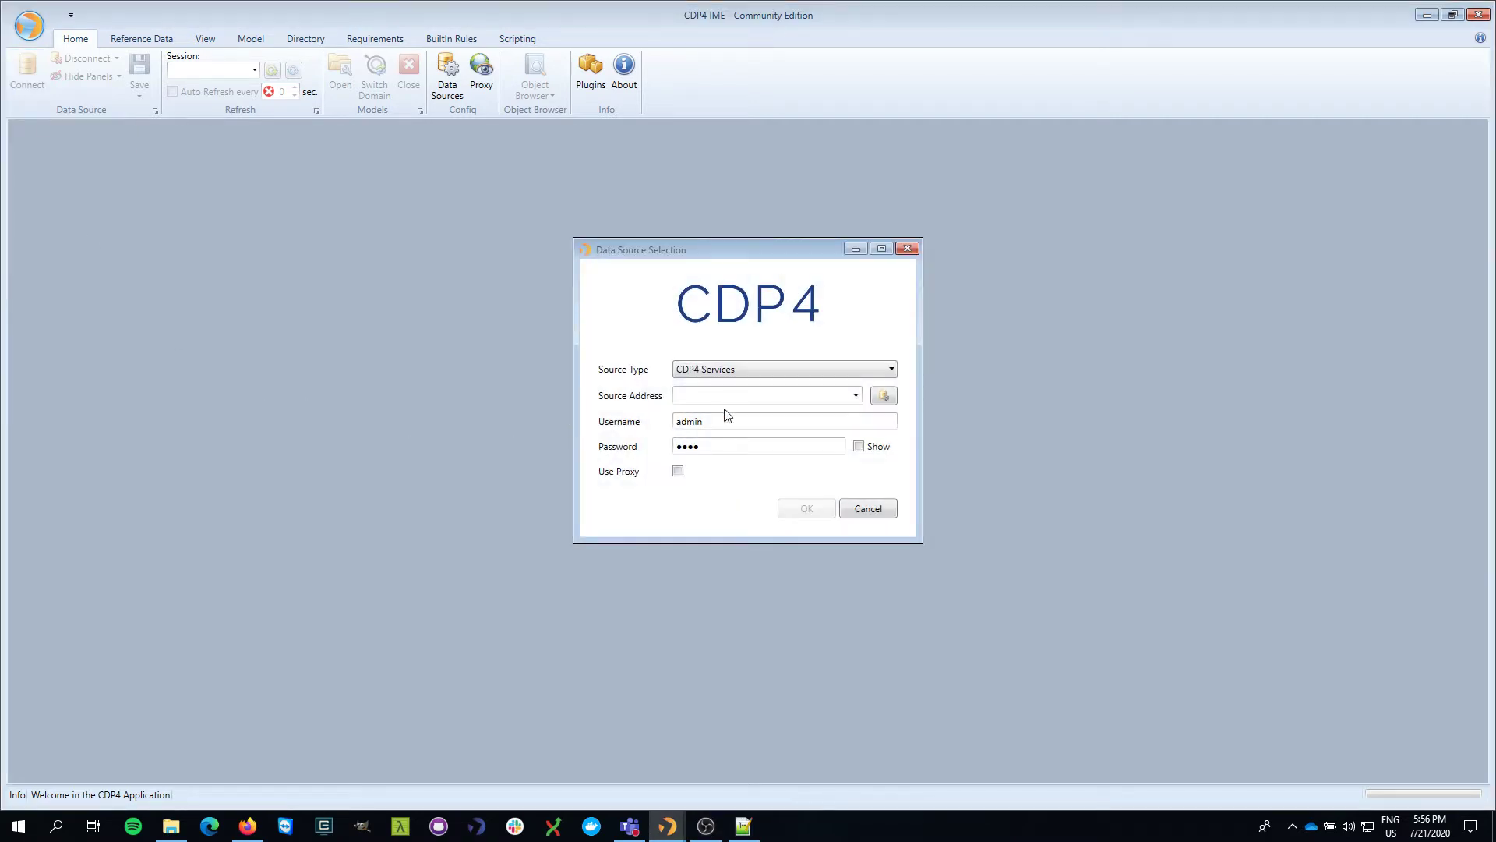
left_click(676, 395)
type("cdp4-public")
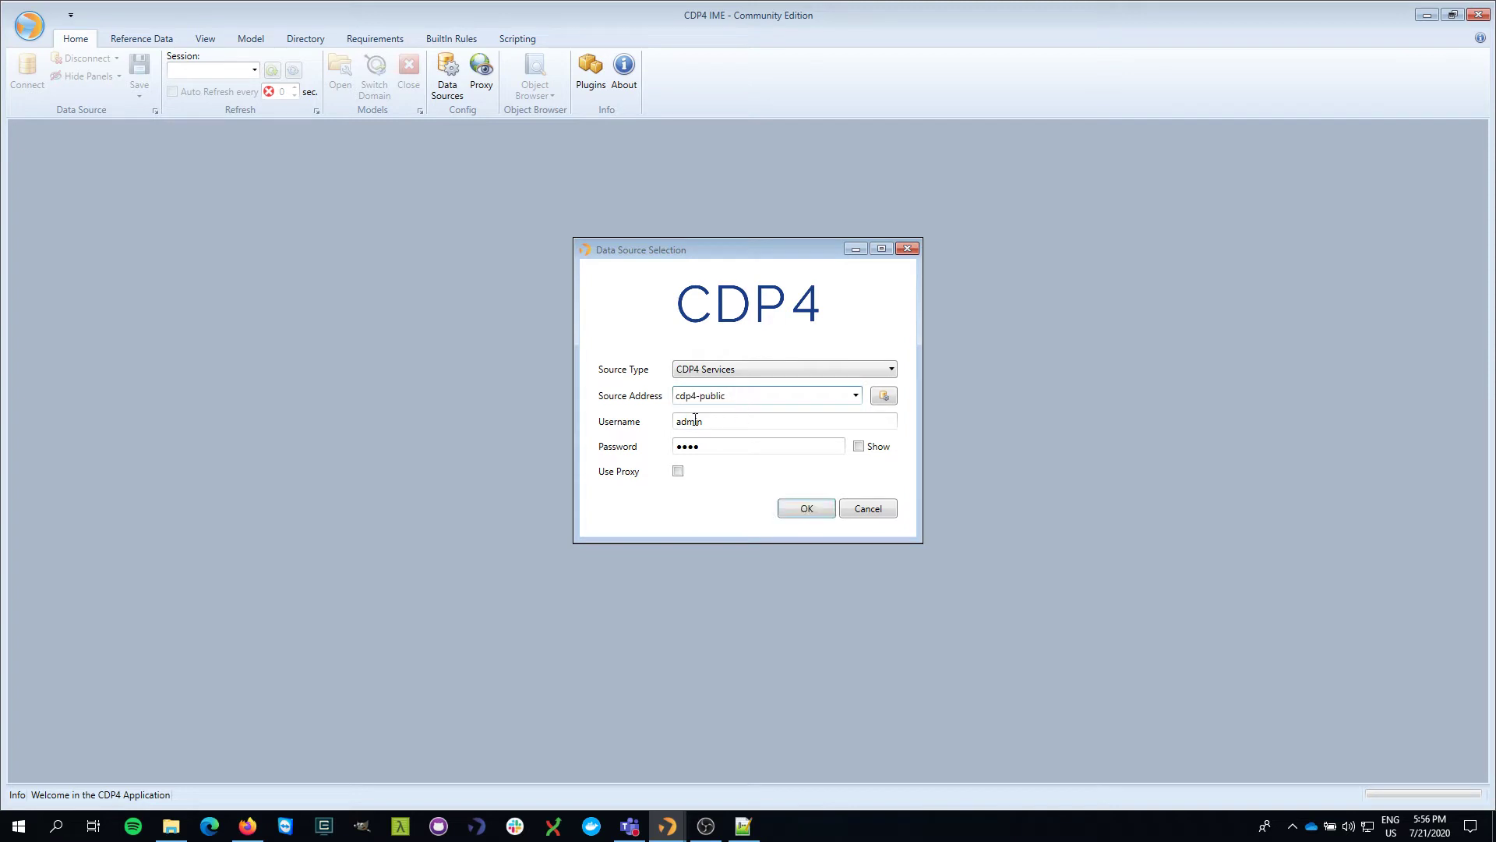
left_click(859, 446)
left_click(811, 515)
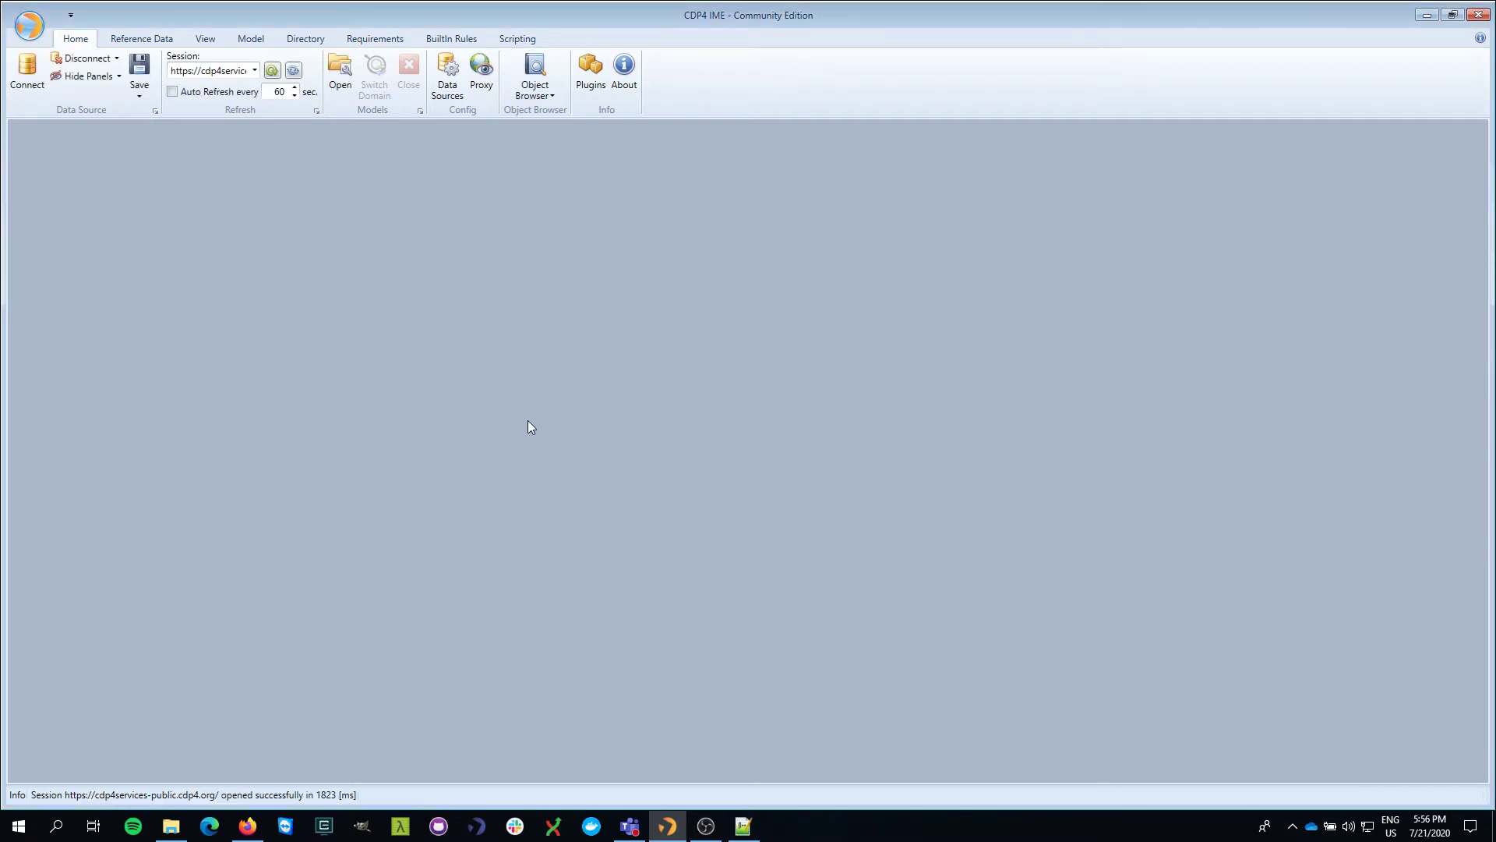
left_click(307, 40)
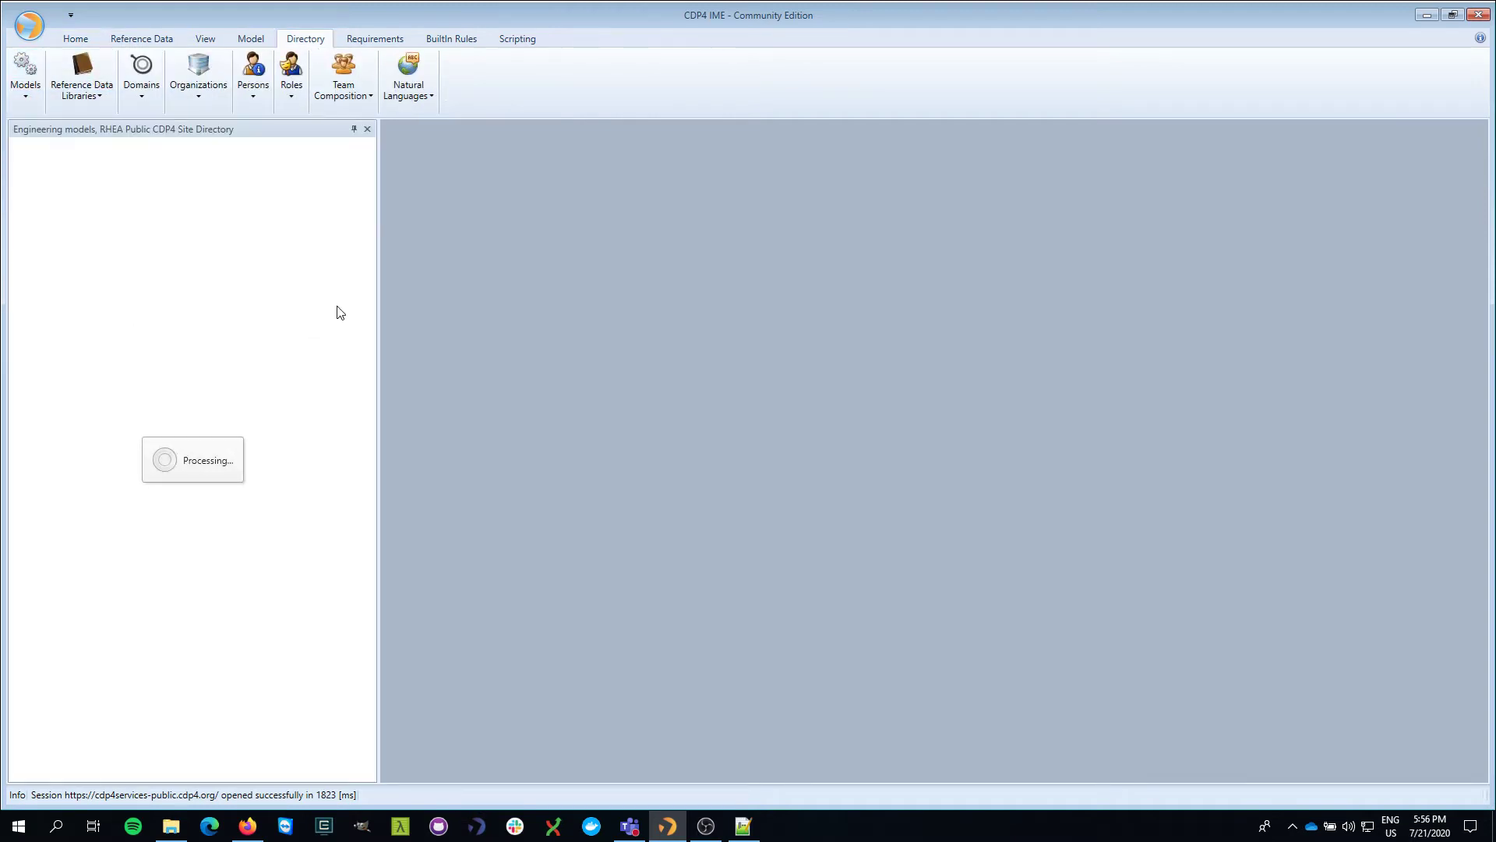
- Expand the Demonstration model and its Iterations folder, then edit Demonstration's model setup
left_click_drag(376, 276, 449, 271)
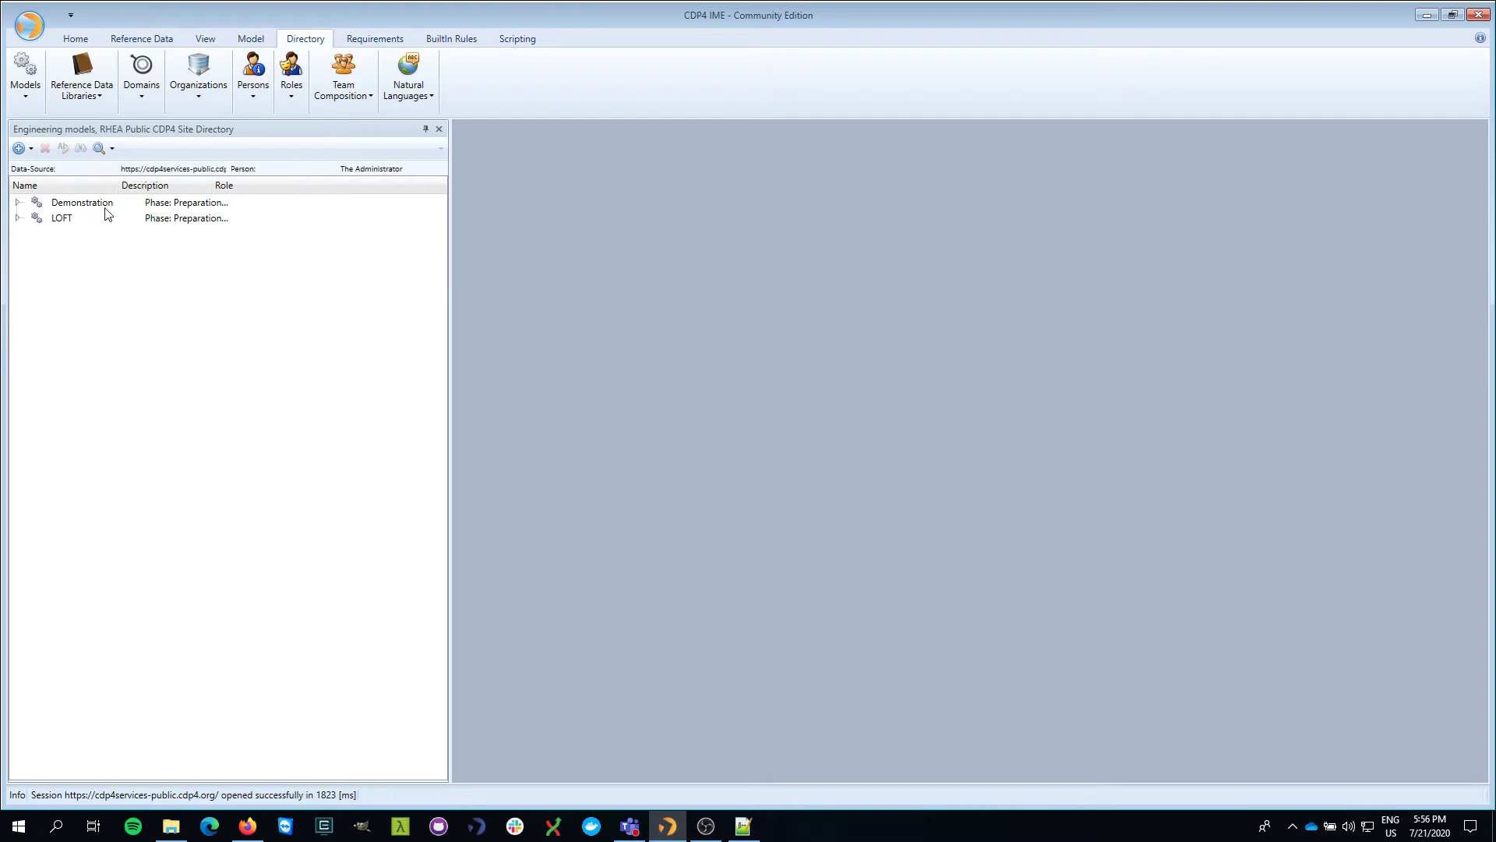
left_click(17, 202)
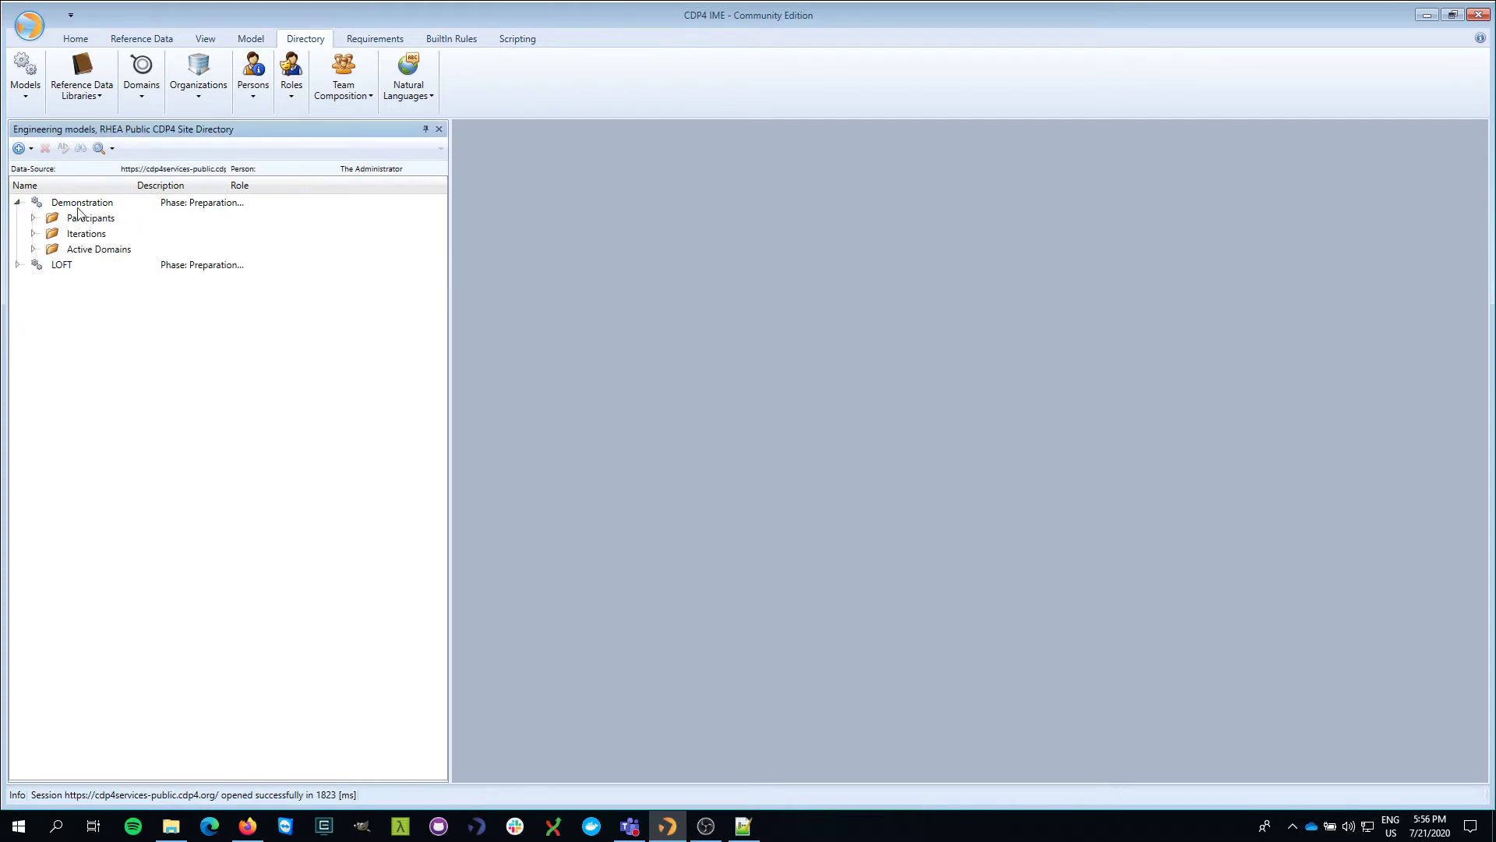
left_click(32, 233)
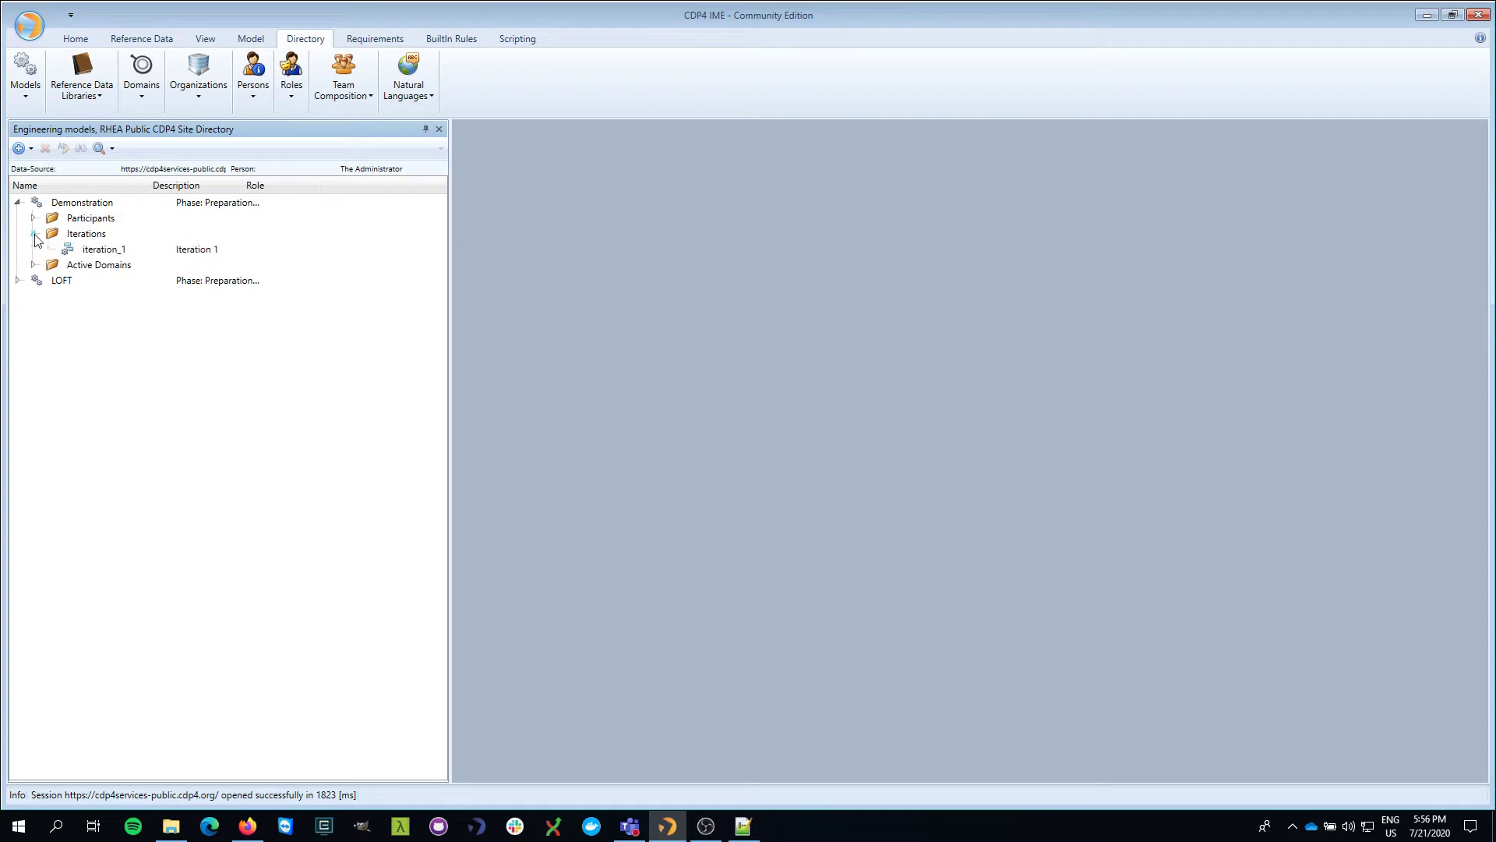
left_click(82, 205)
right_click(82, 204)
left_click(108, 219)
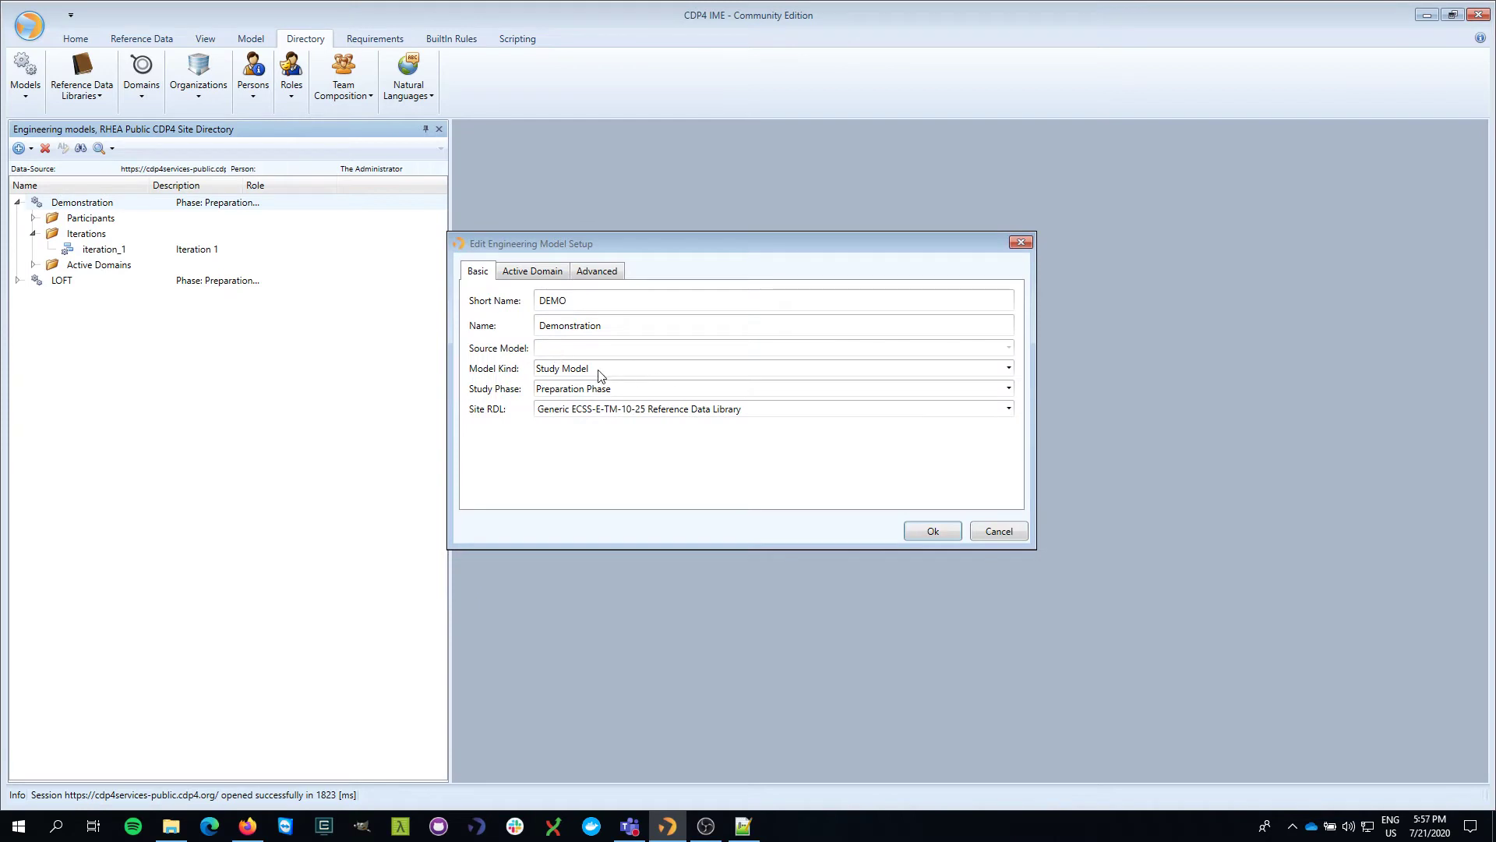
- Change Demonstration's study phase to Design Session Phase and save the setup
left_click(563, 389)
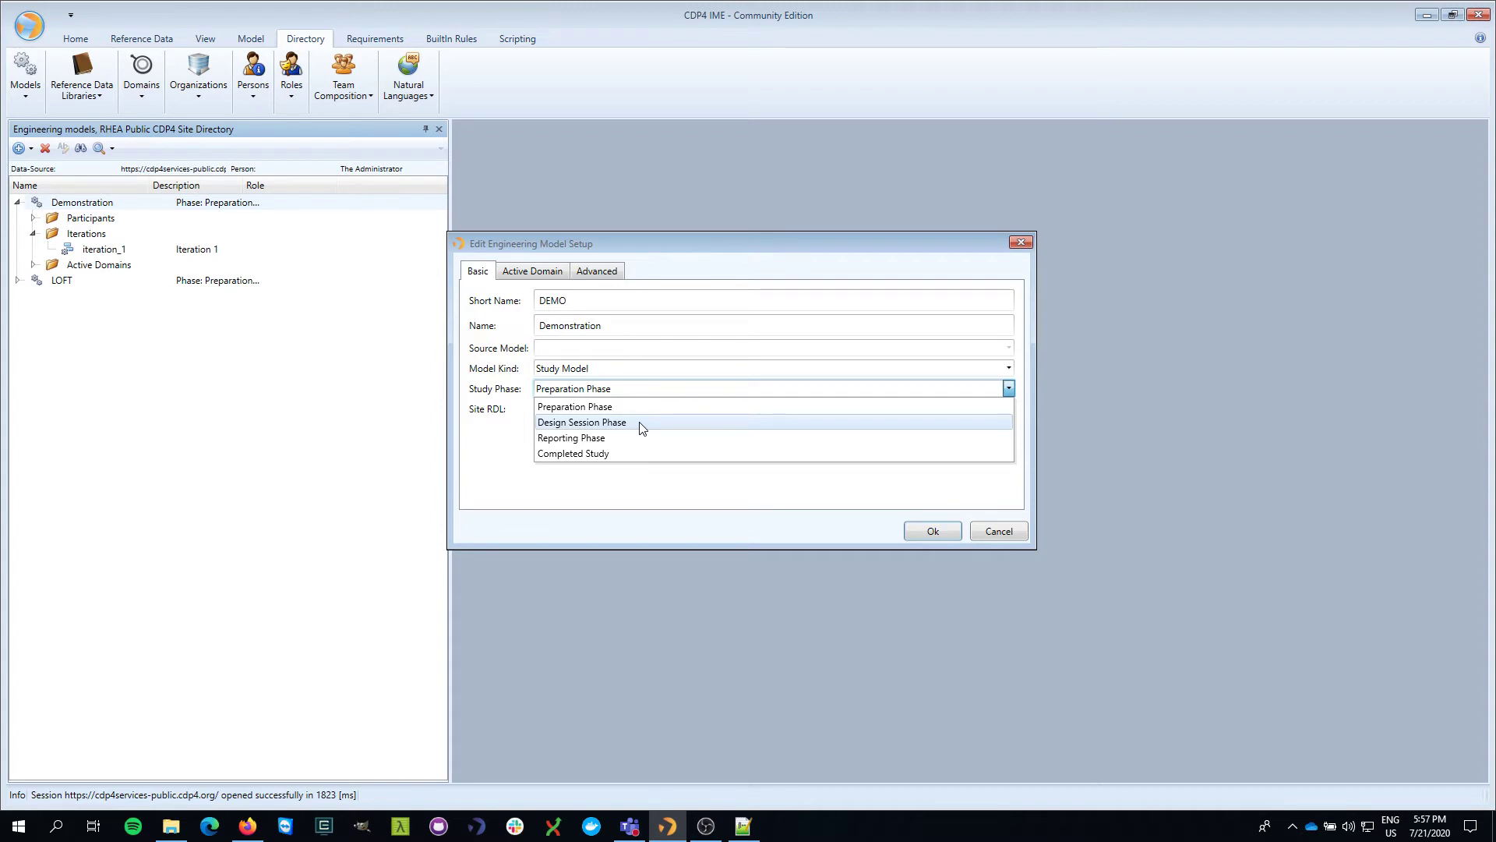
left_click(641, 425)
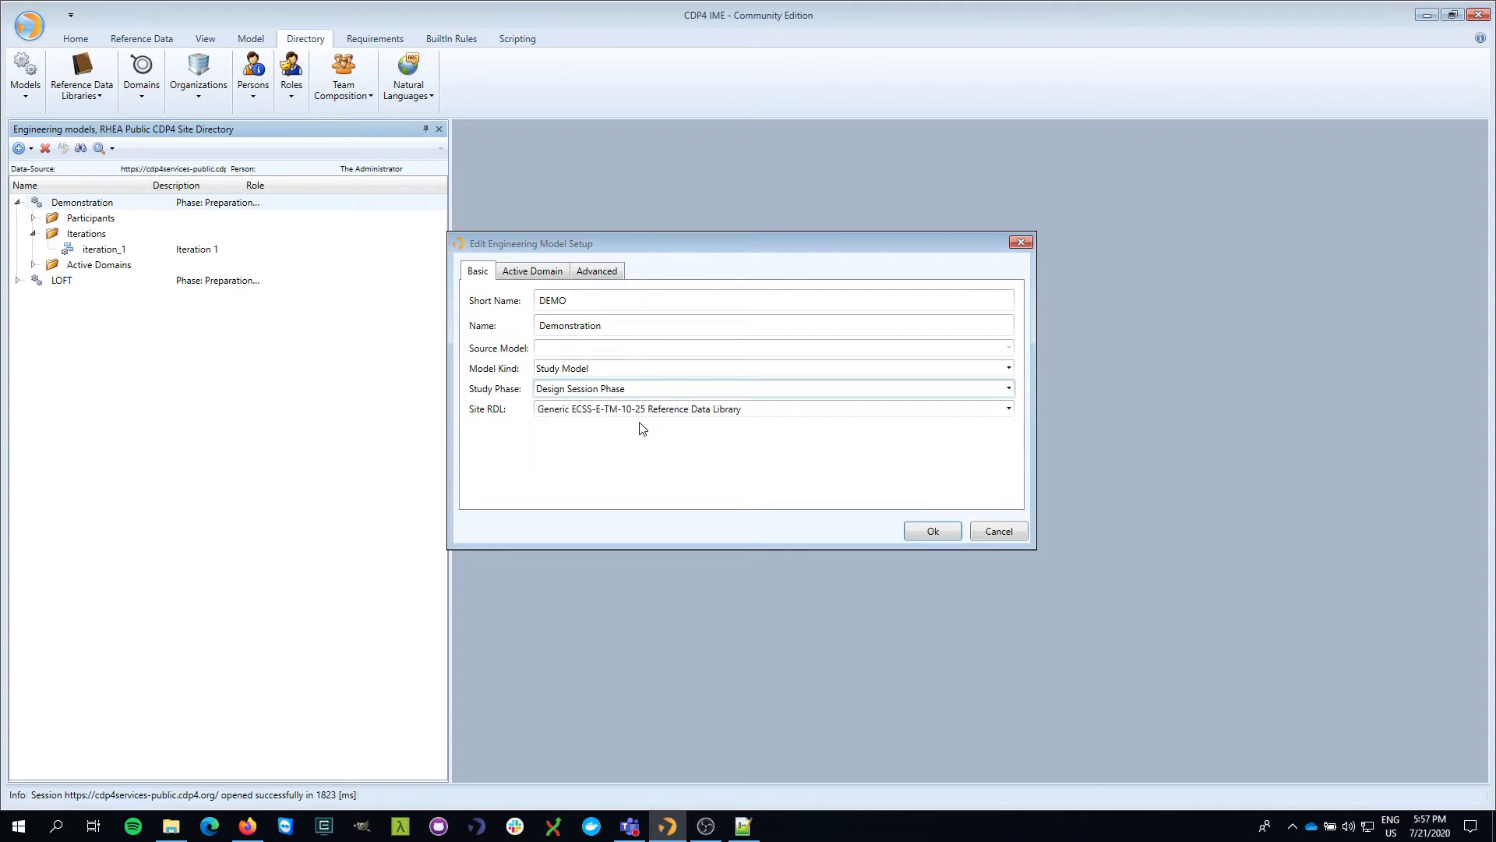
left_click_drag(648, 246, 665, 234)
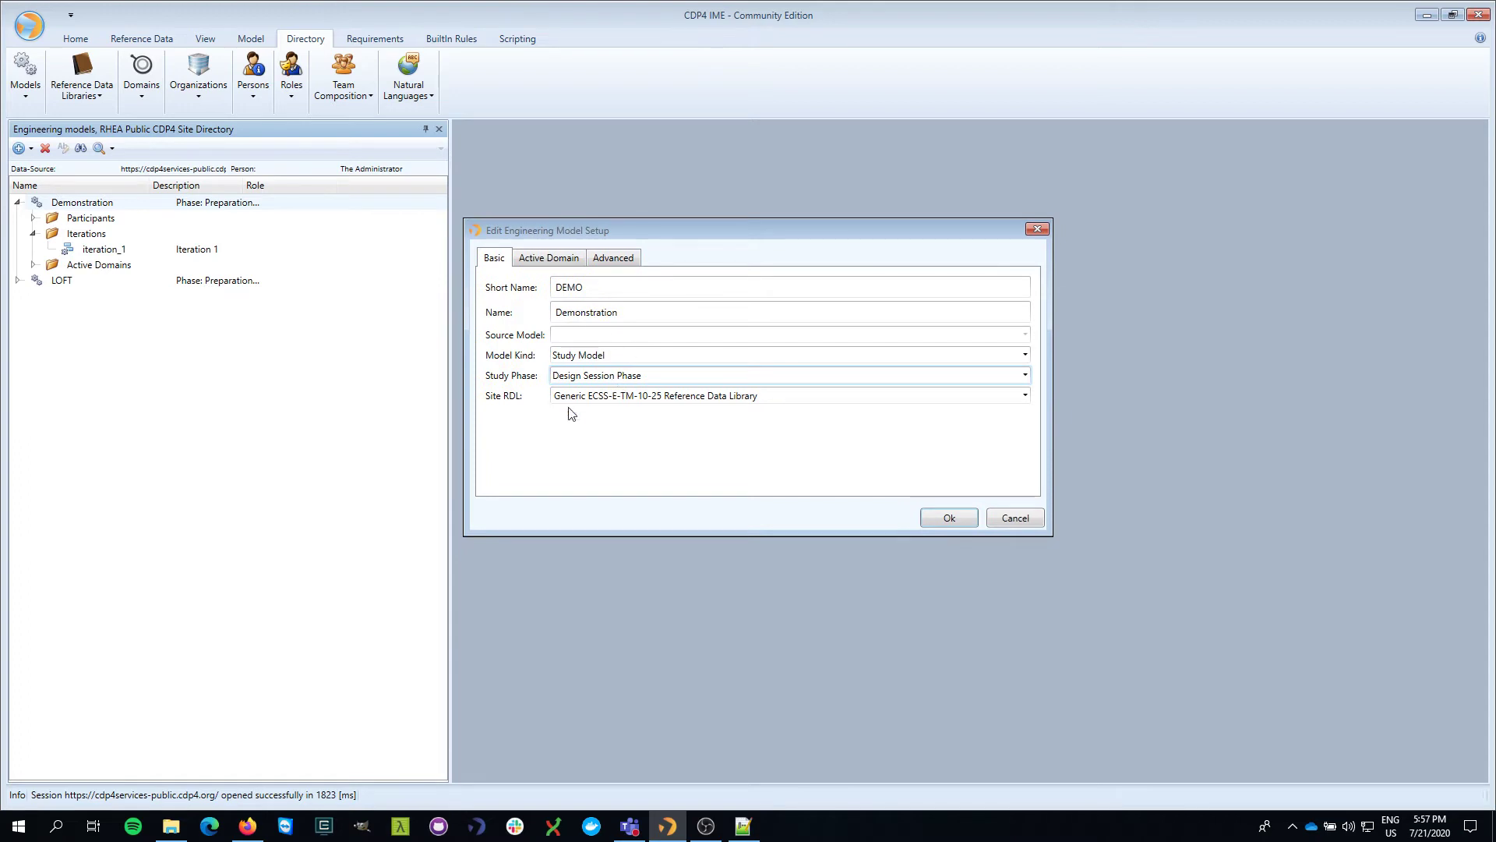
left_click(945, 518)
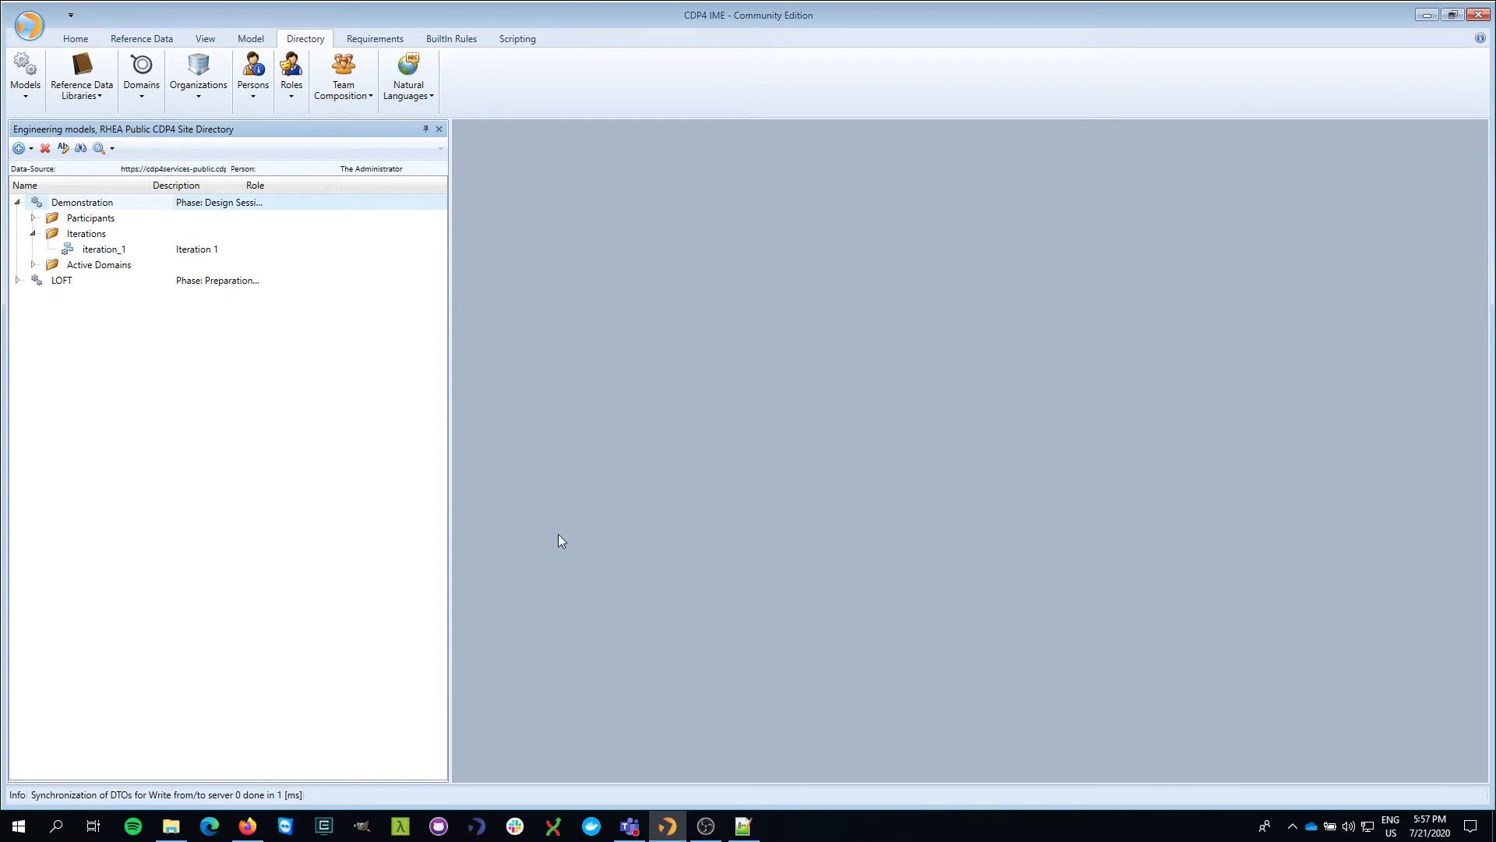
- Expand Demonstration's participants and widen the panel and Description column to show full text
left_click(33, 218)
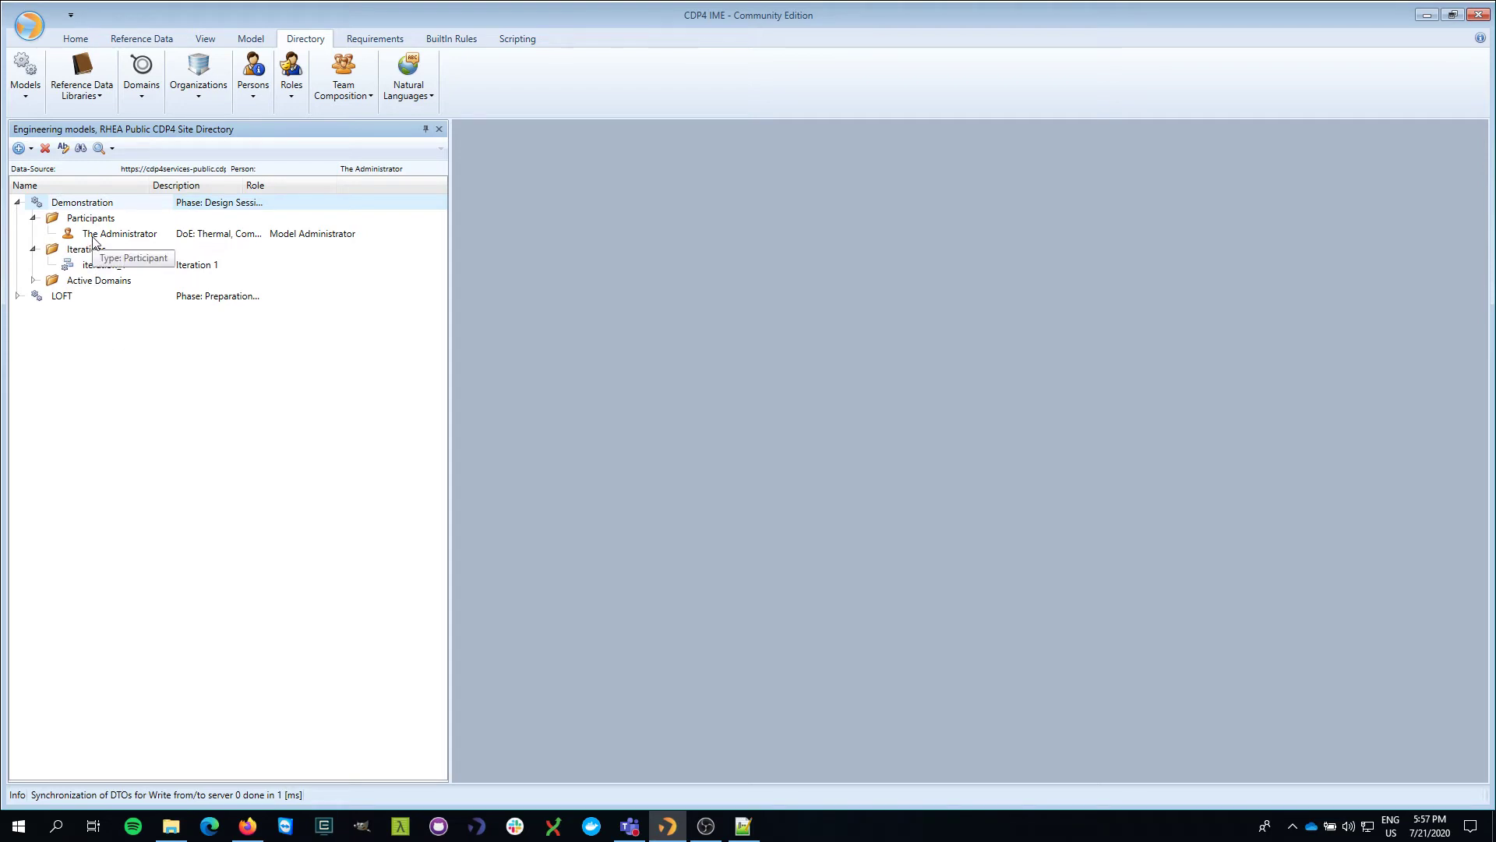
left_click(207, 234)
left_click_drag(449, 226, 674, 226)
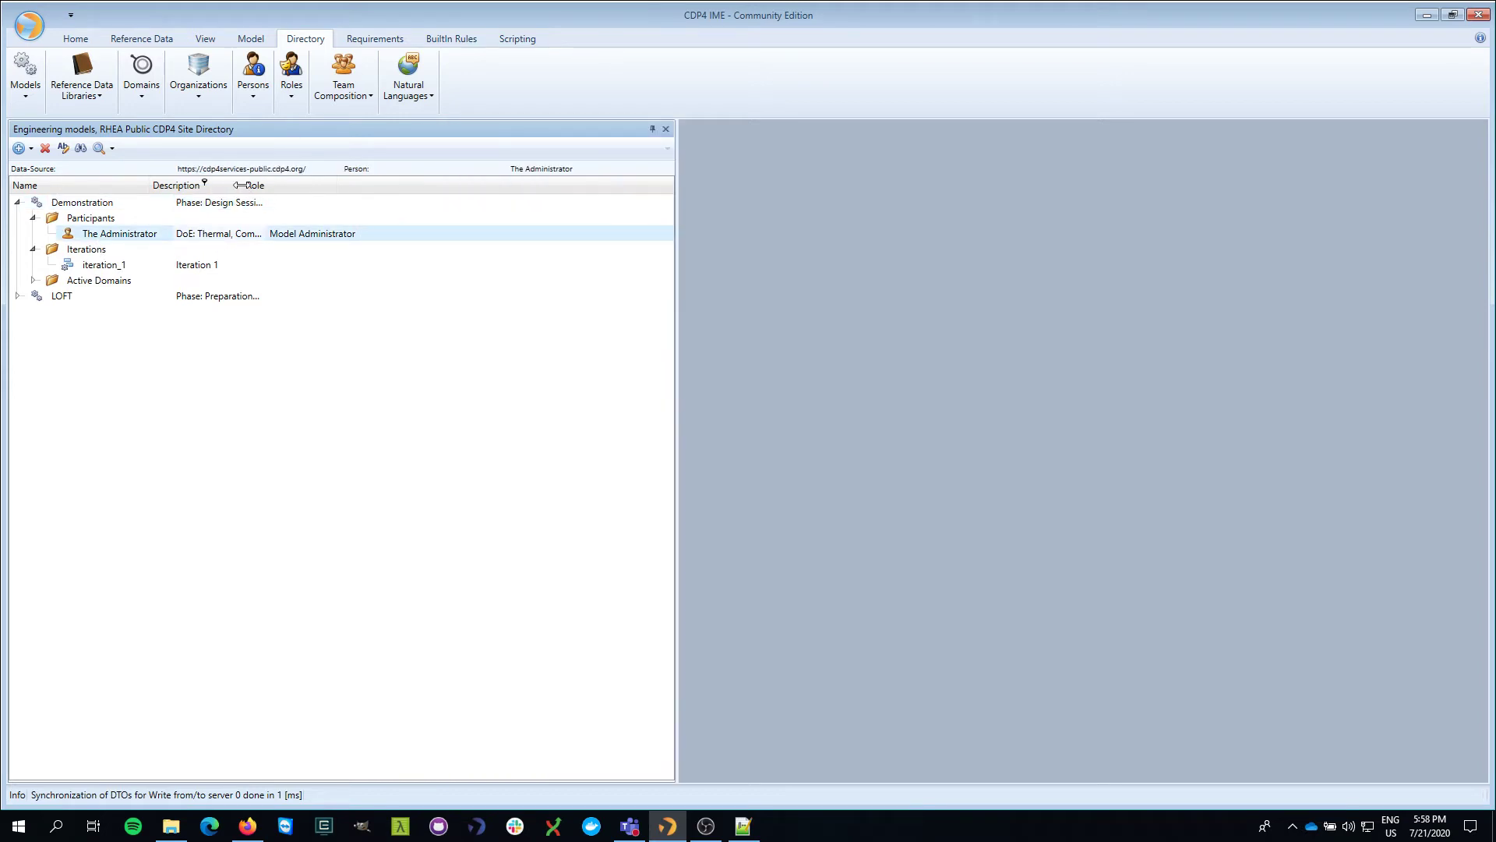
left_click_drag(243, 185, 467, 193)
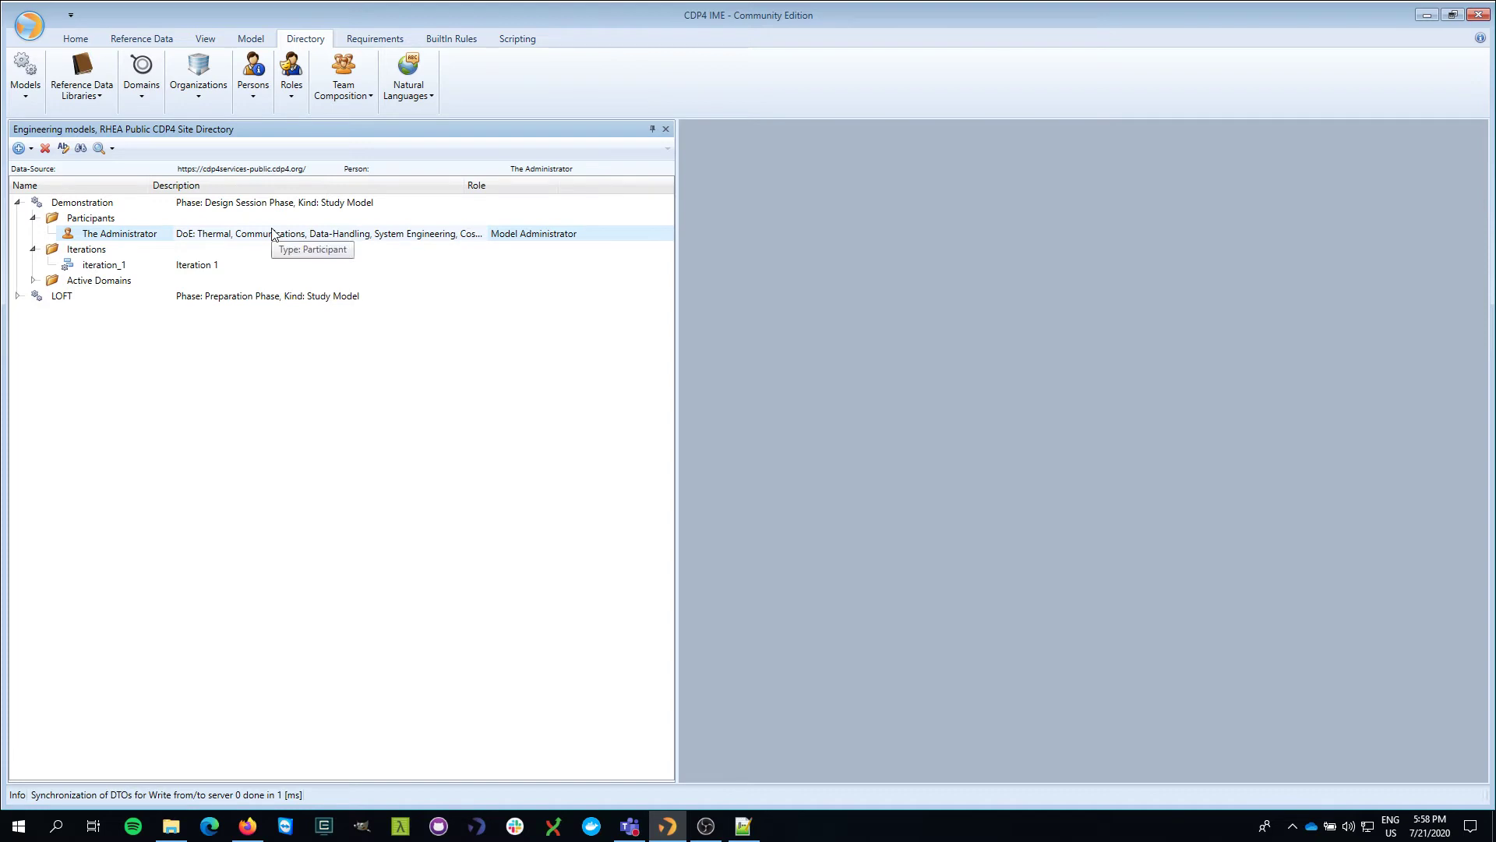
- Select iteration_1 and bring up the Iterations folder's context menu
left_click(80, 250)
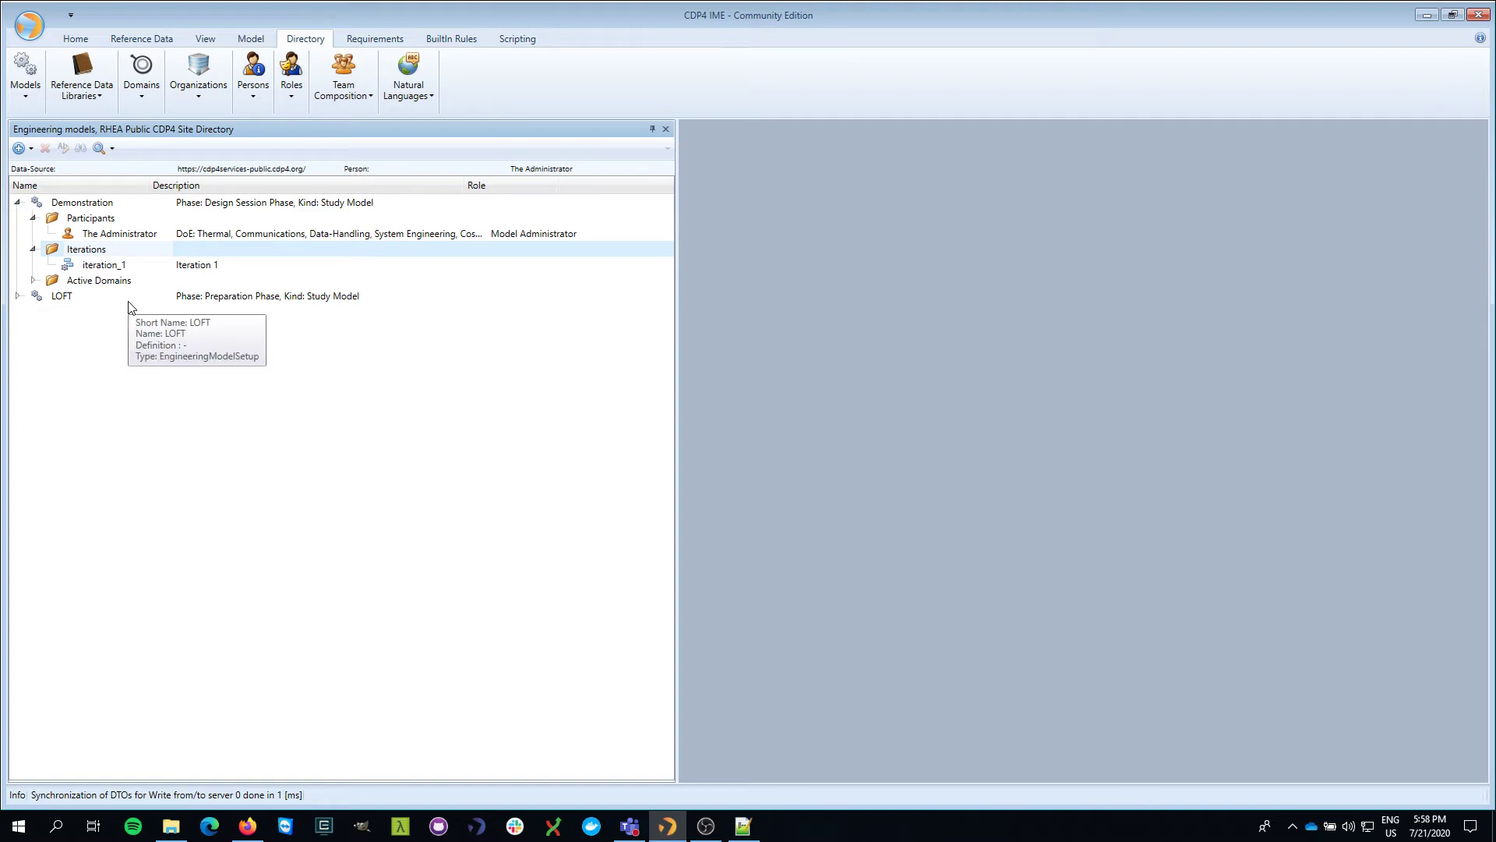
left_click(120, 268)
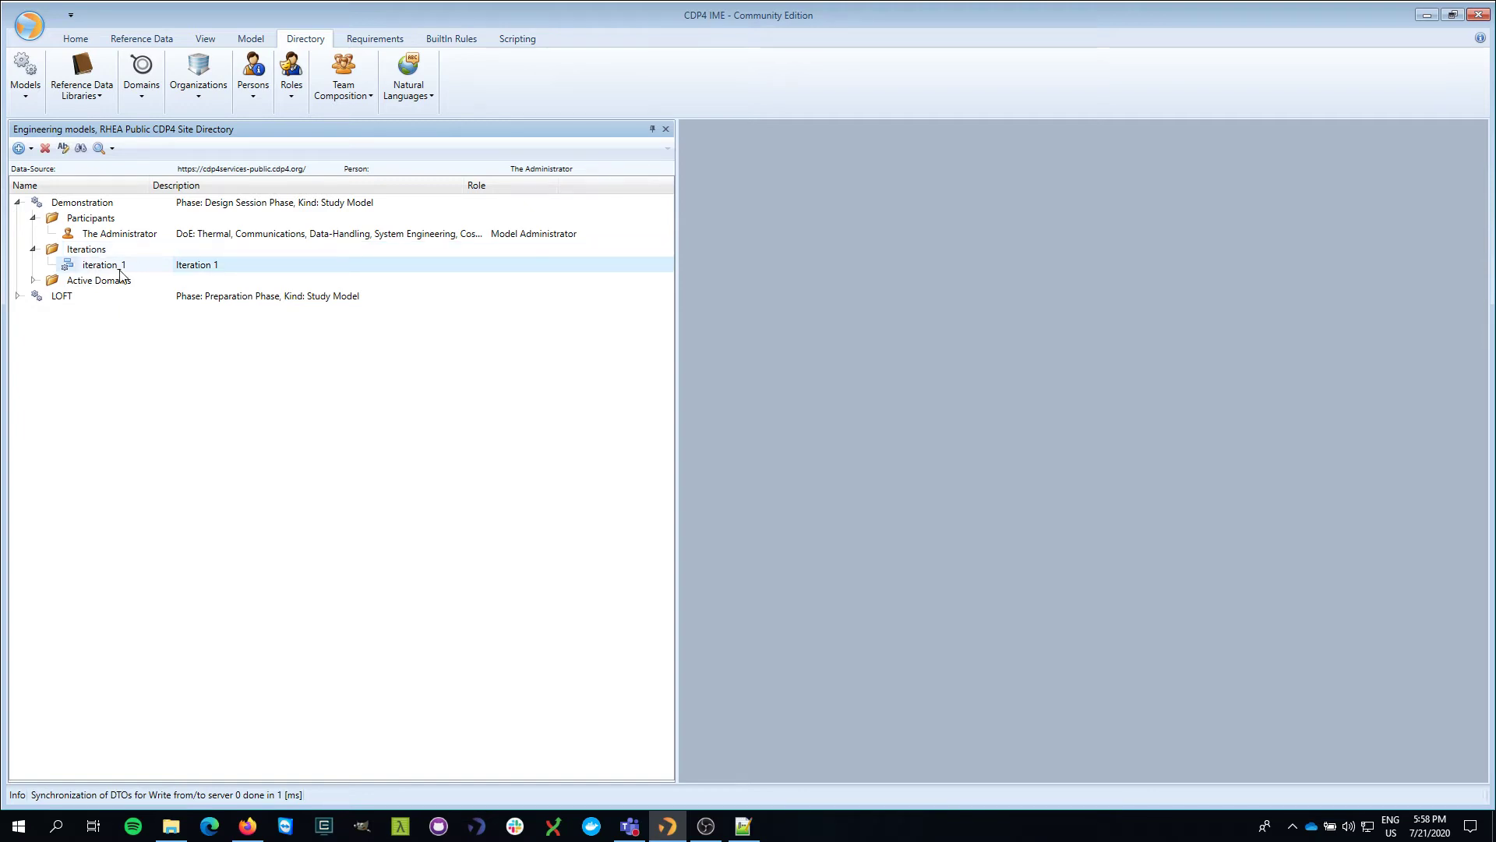
right_click(100, 257)
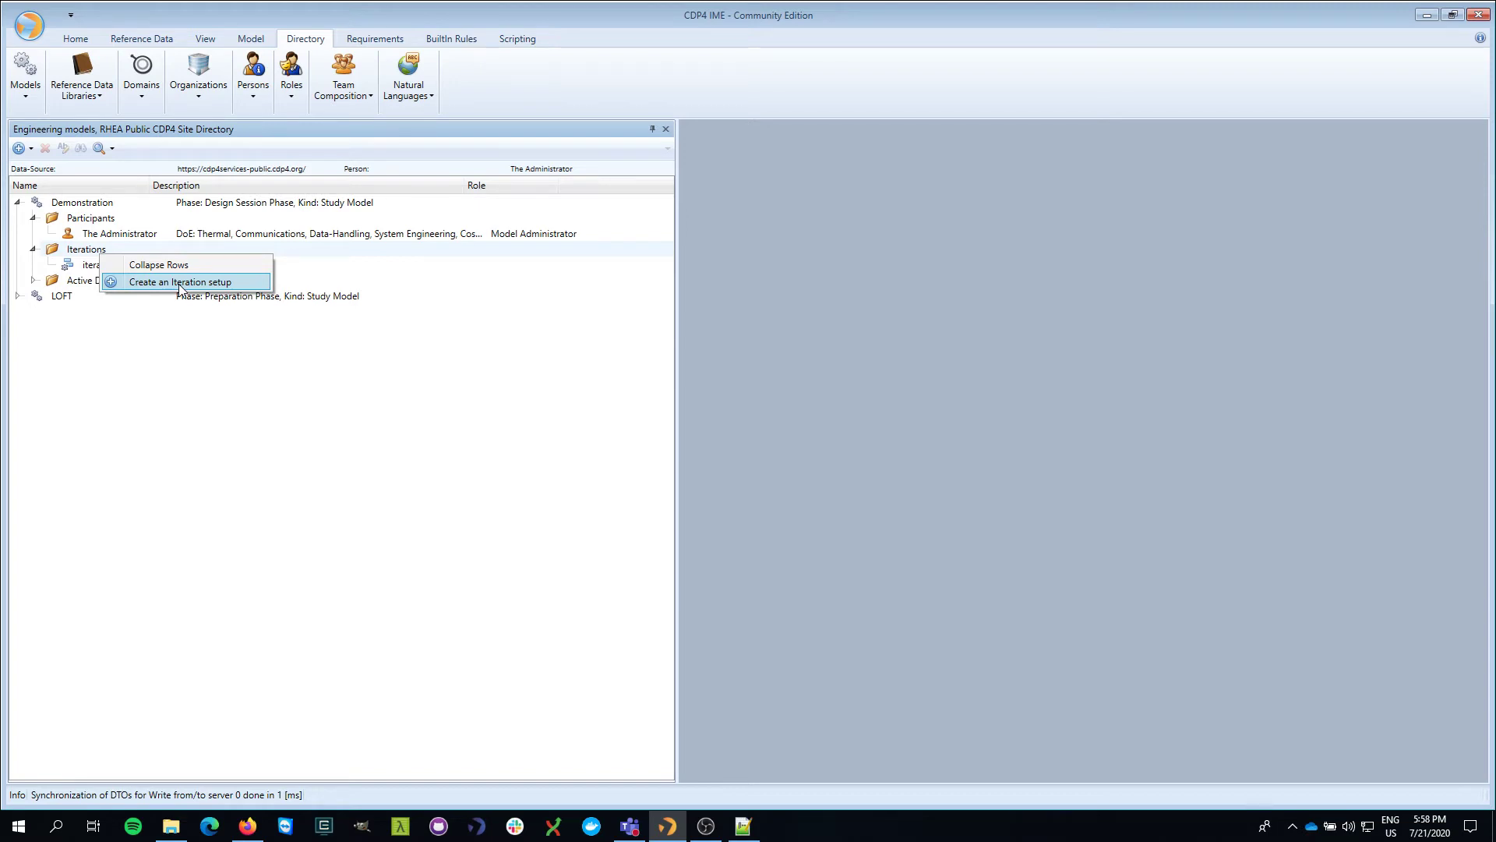
- Create a new iteration setup with the description 'Iteration_2'
left_click(180, 286)
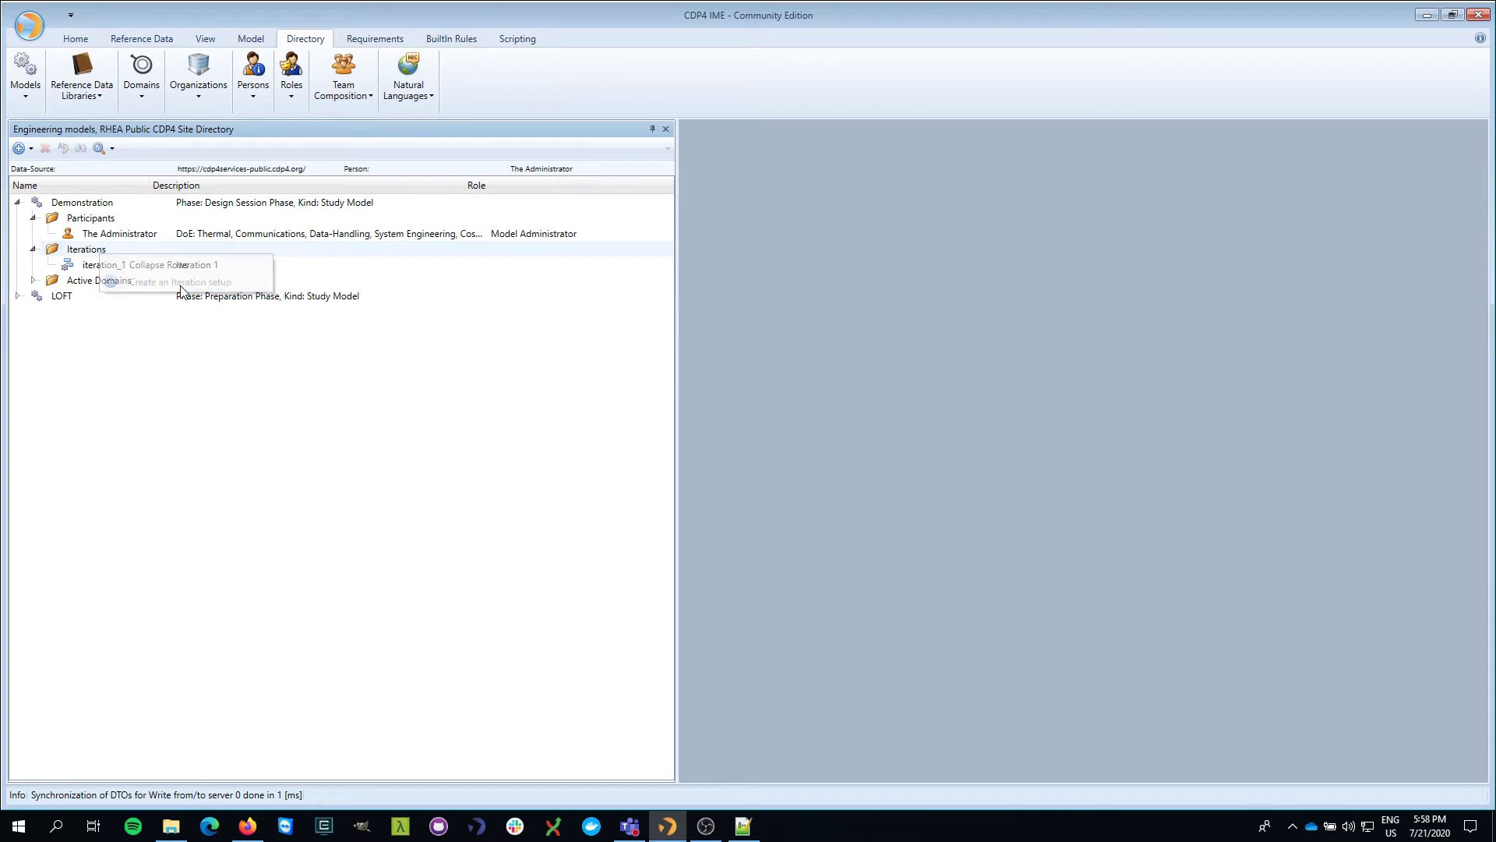
left_click_drag(656, 282, 567, 252)
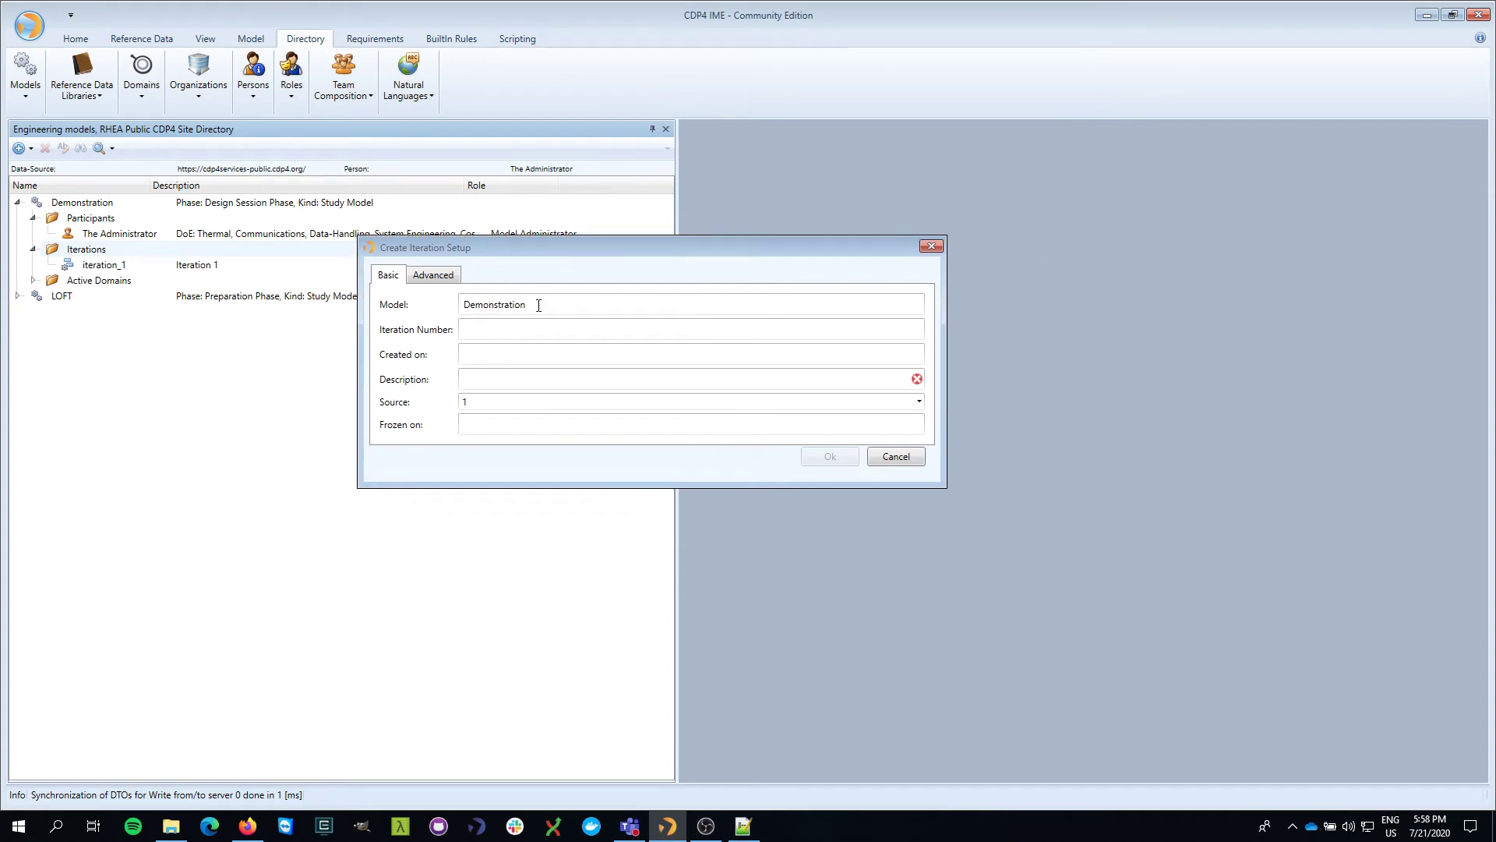
left_click(485, 377)
type("Iteration")
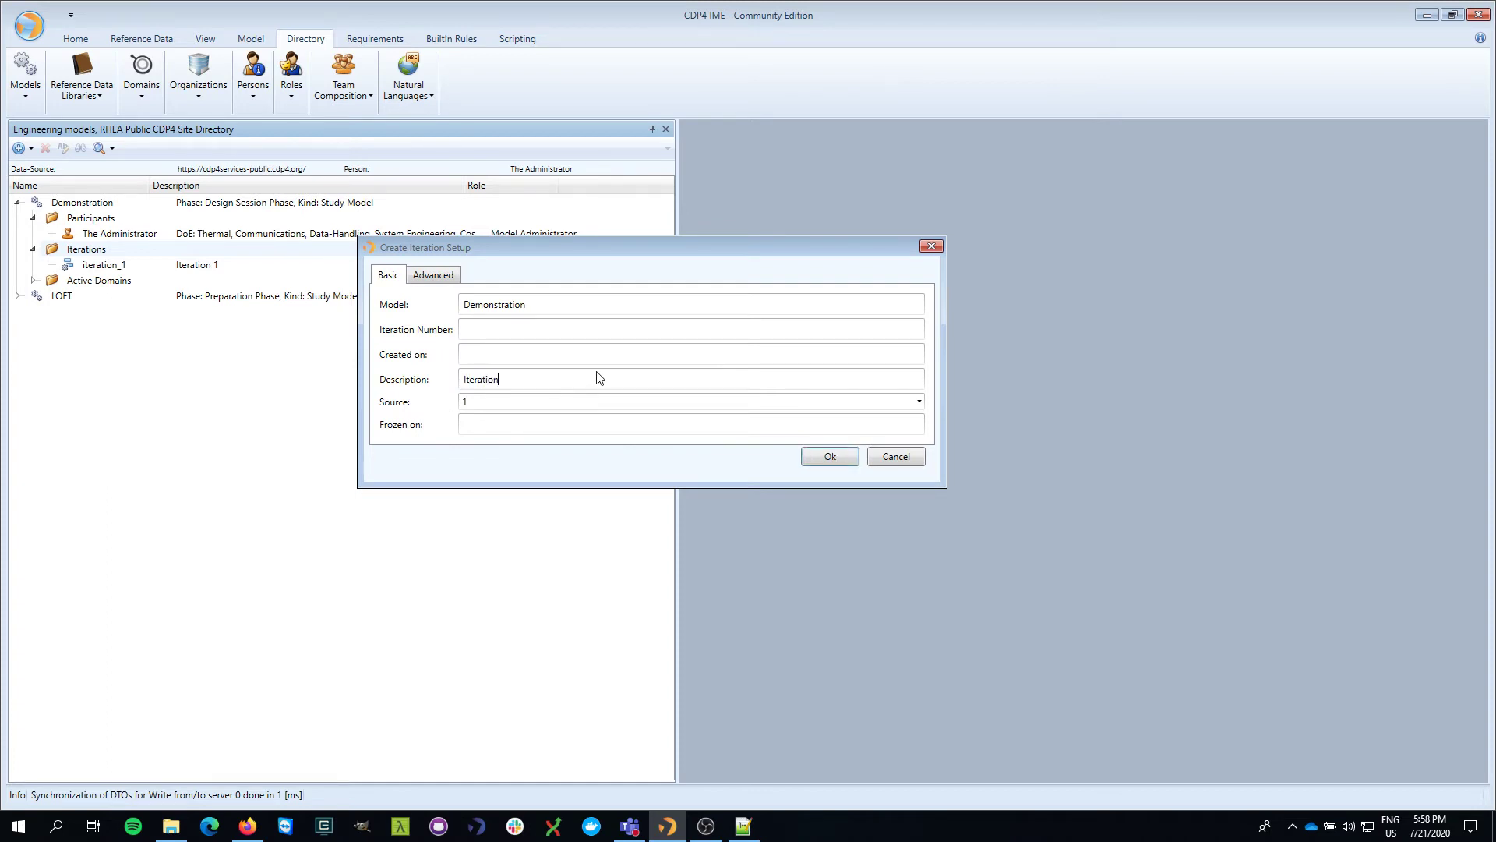
type("_2")
left_click(830, 456)
- Select the new iteration_2 and close the engineering models panel
left_click(123, 283)
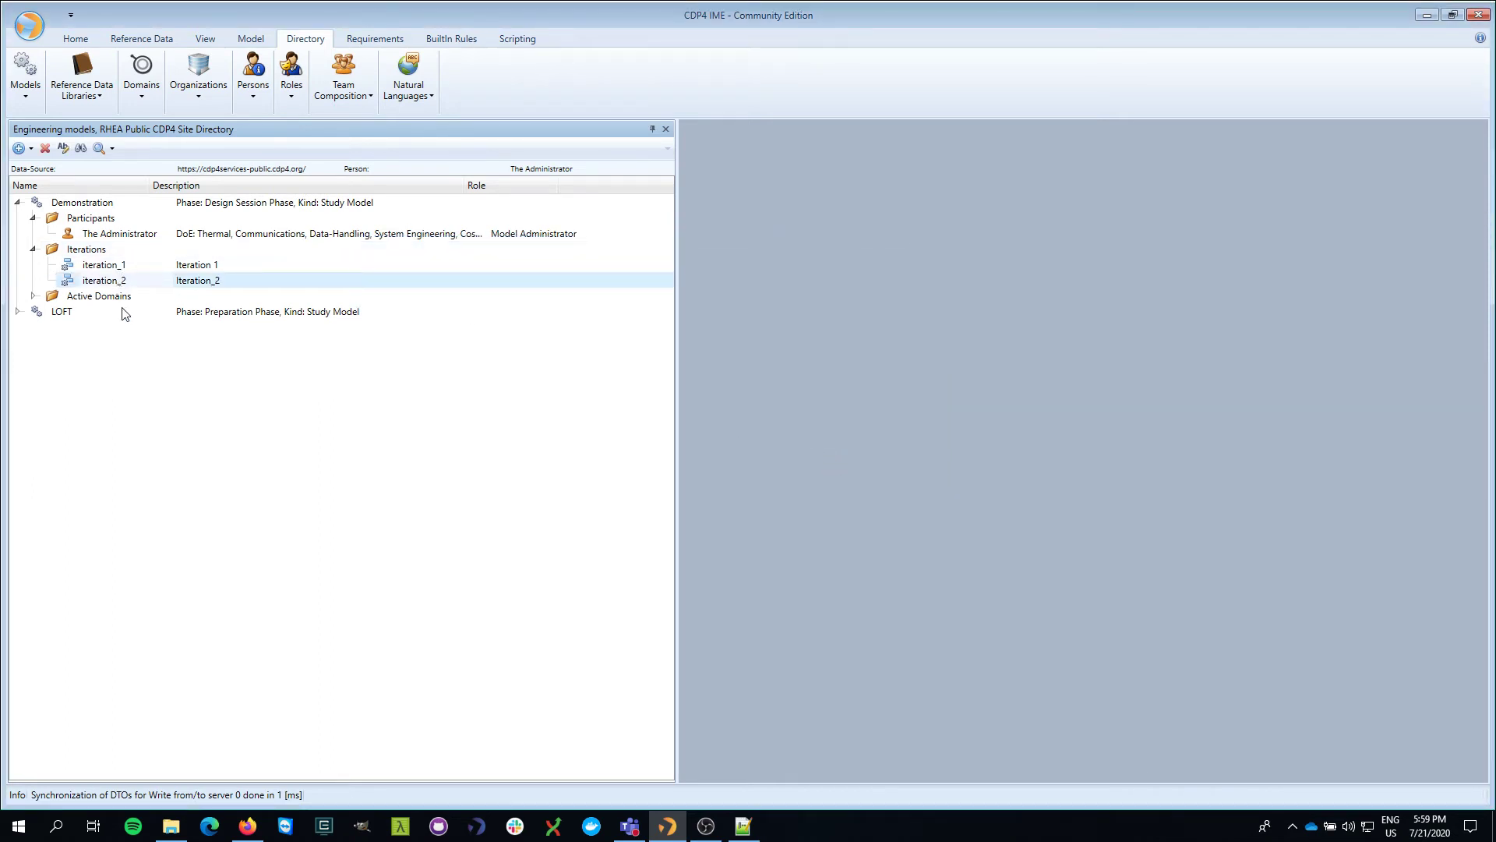
left_click_drag(676, 275, 432, 267)
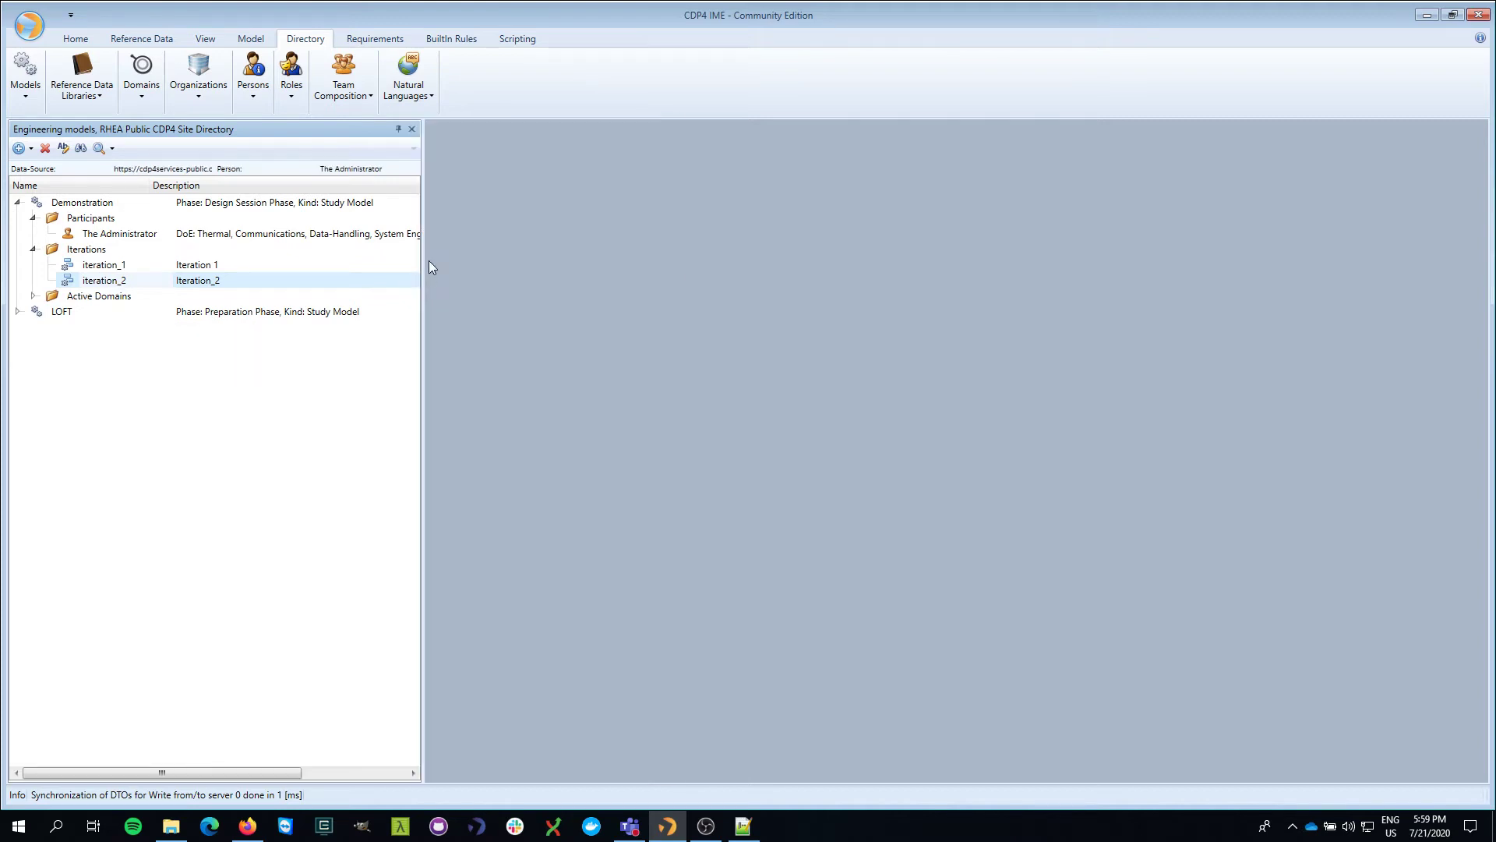
left_click(413, 129)
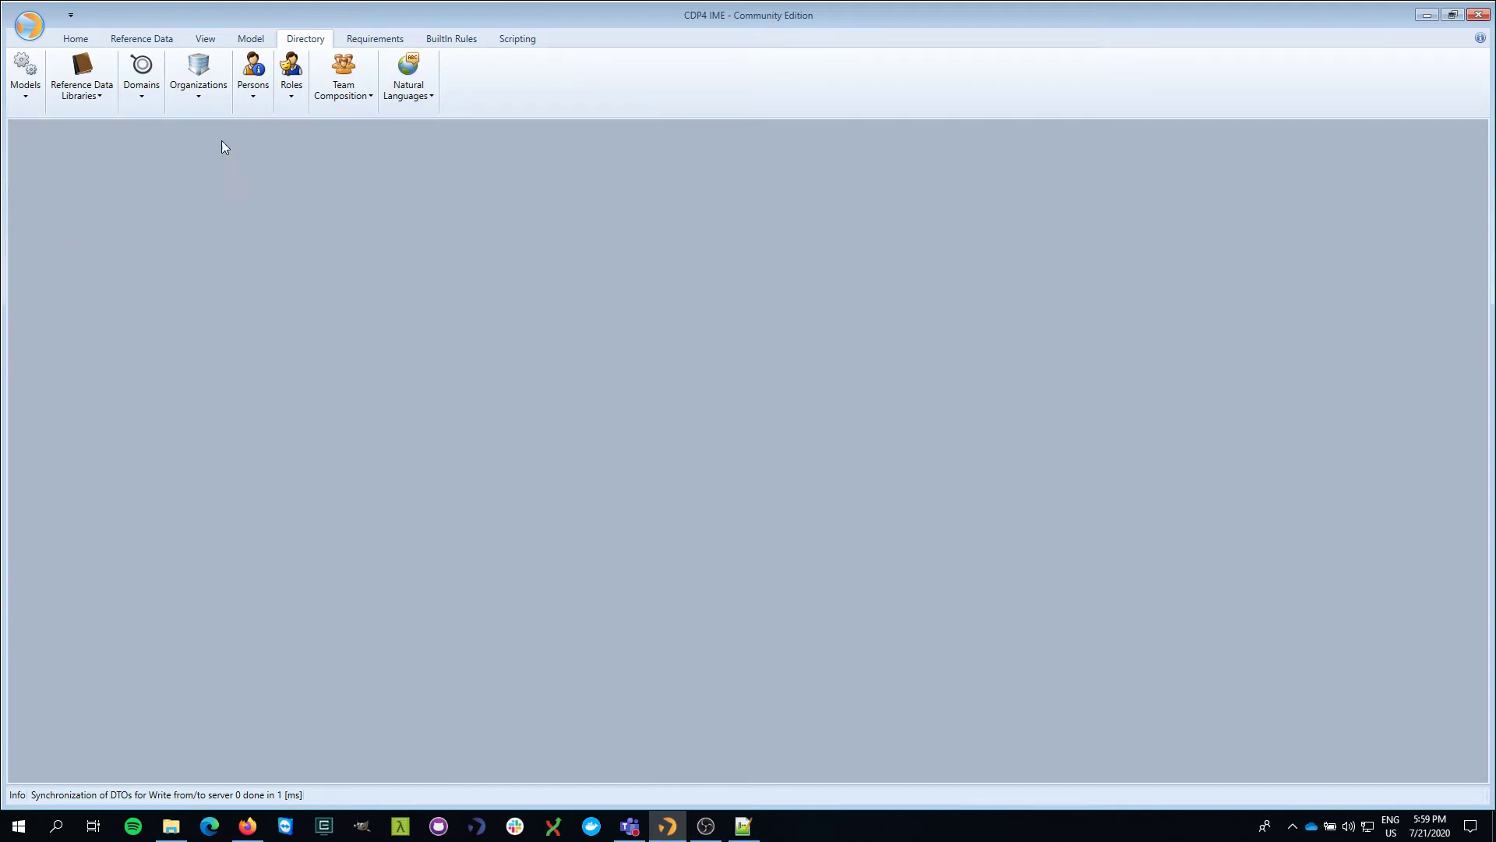
- Open Demonstration's iteration_1 with System Engineering as the domain of expertise
left_click(251, 39)
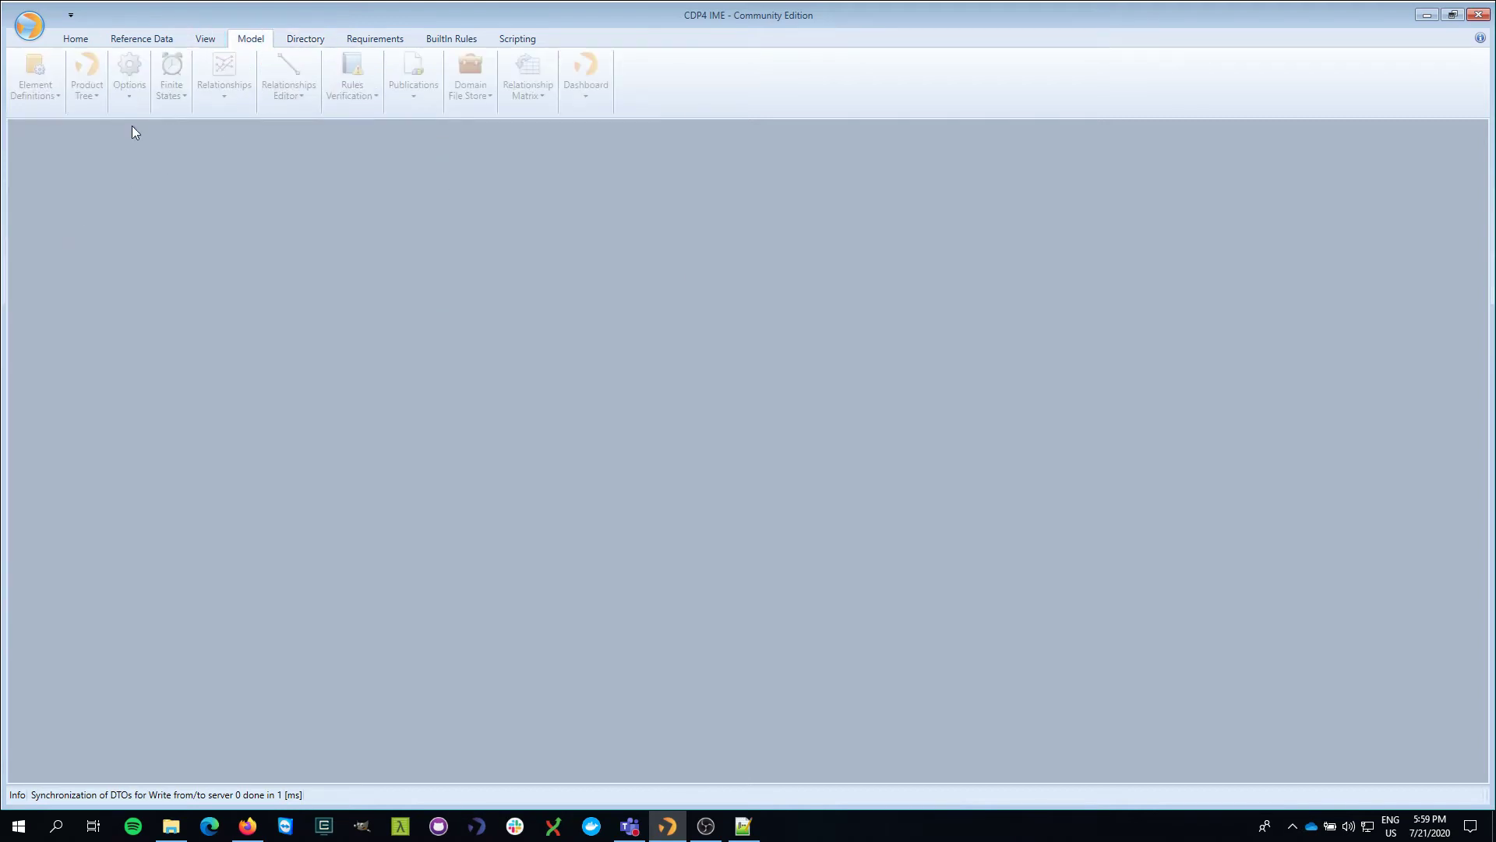
left_click(76, 39)
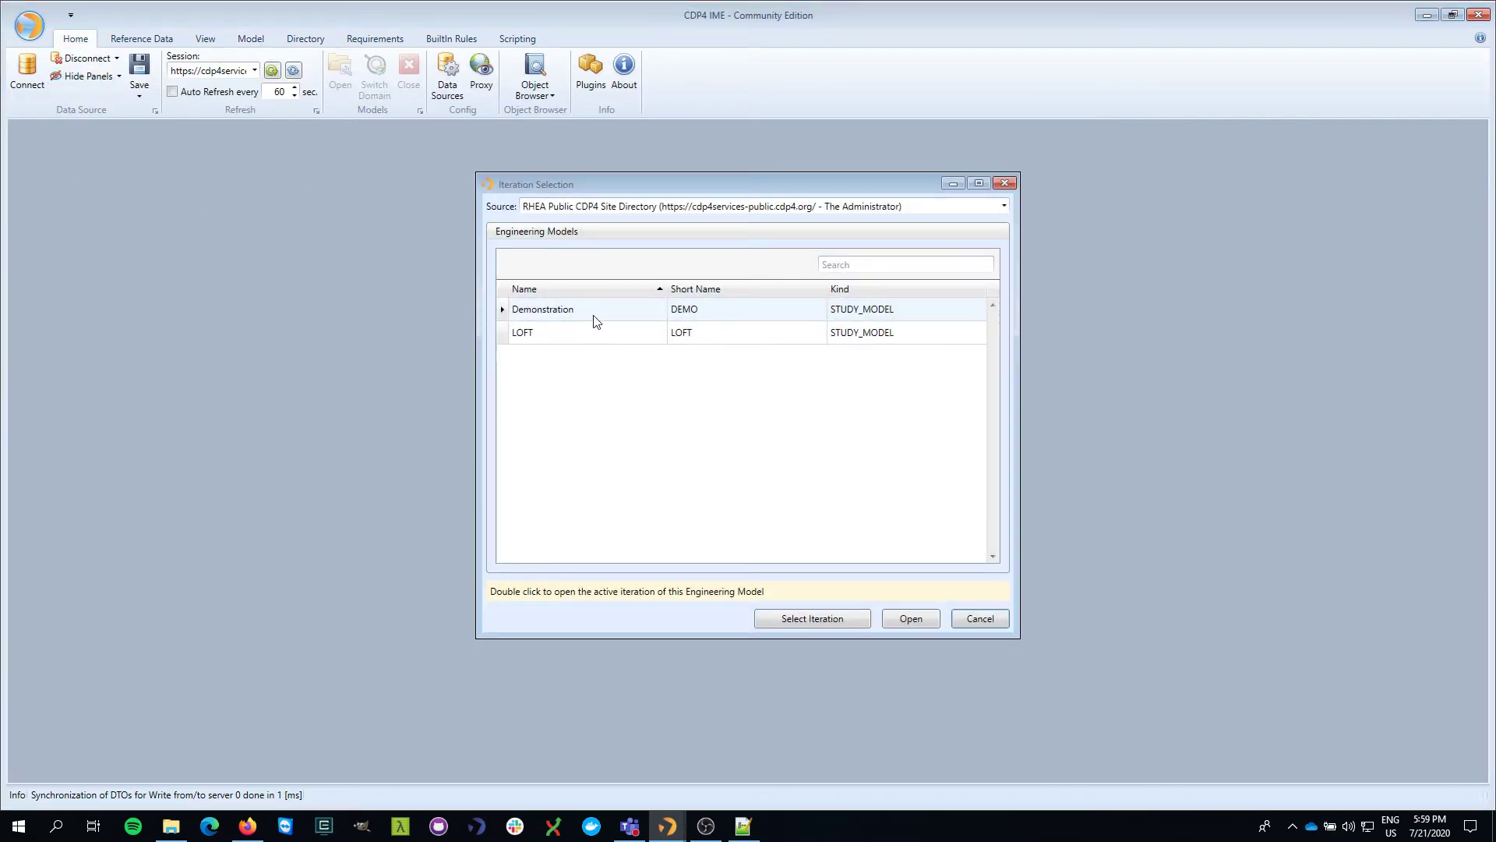
left_click(602, 315)
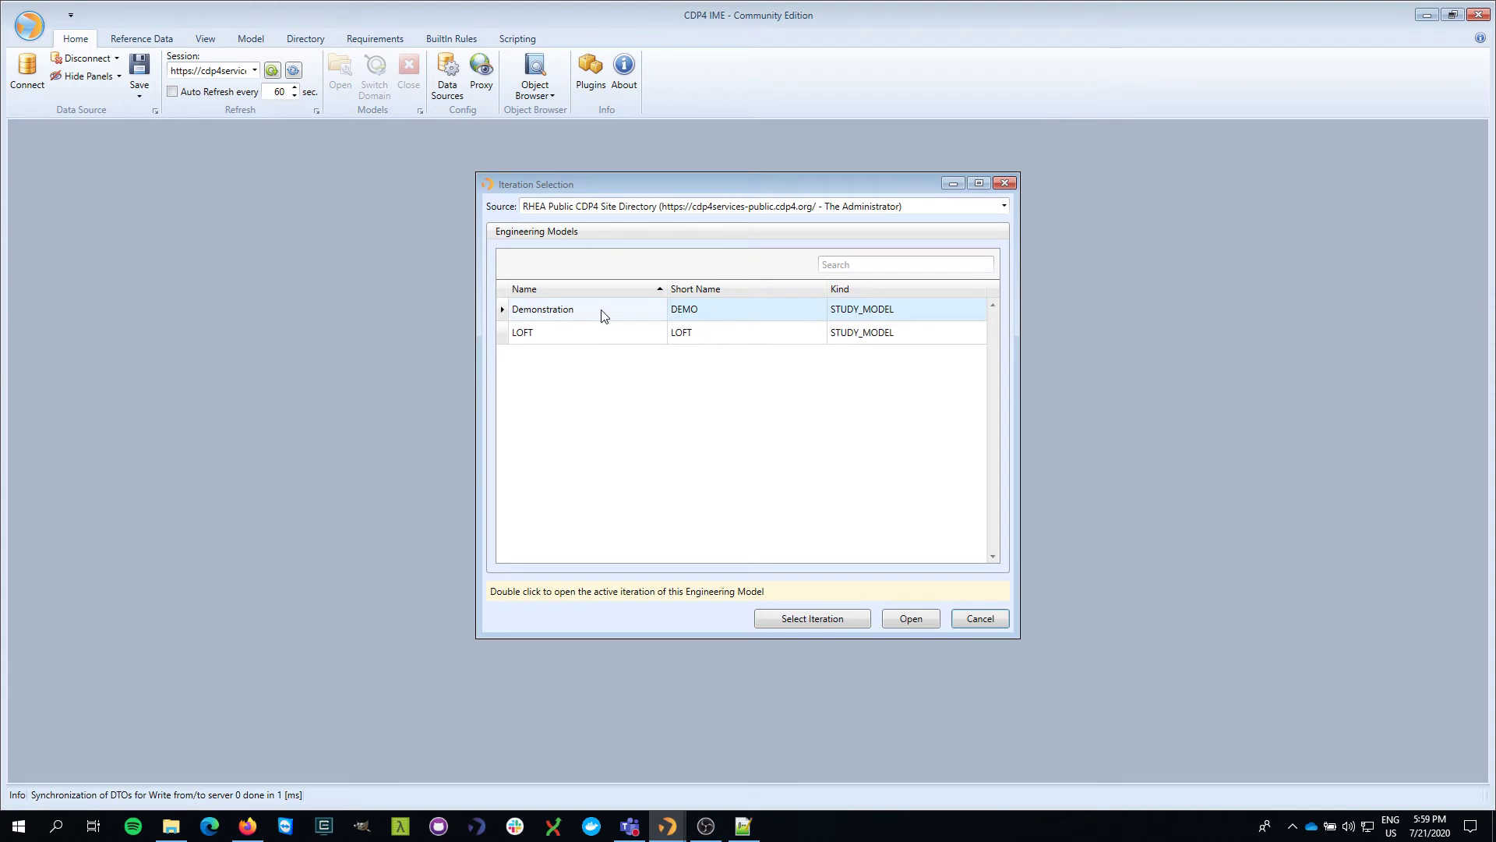
left_click(850, 617)
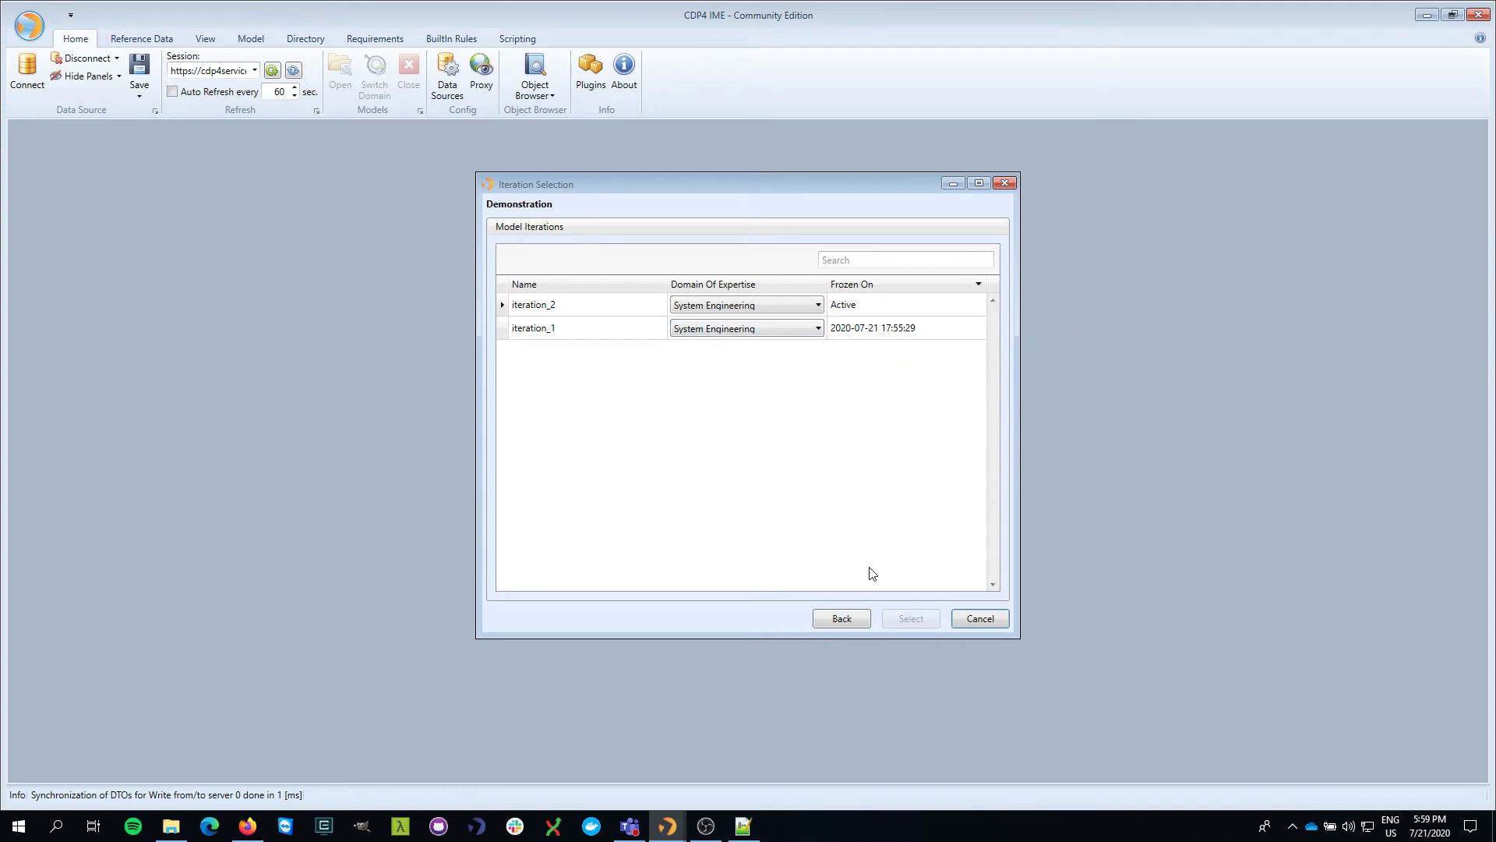
left_click(767, 329)
left_click(724, 440)
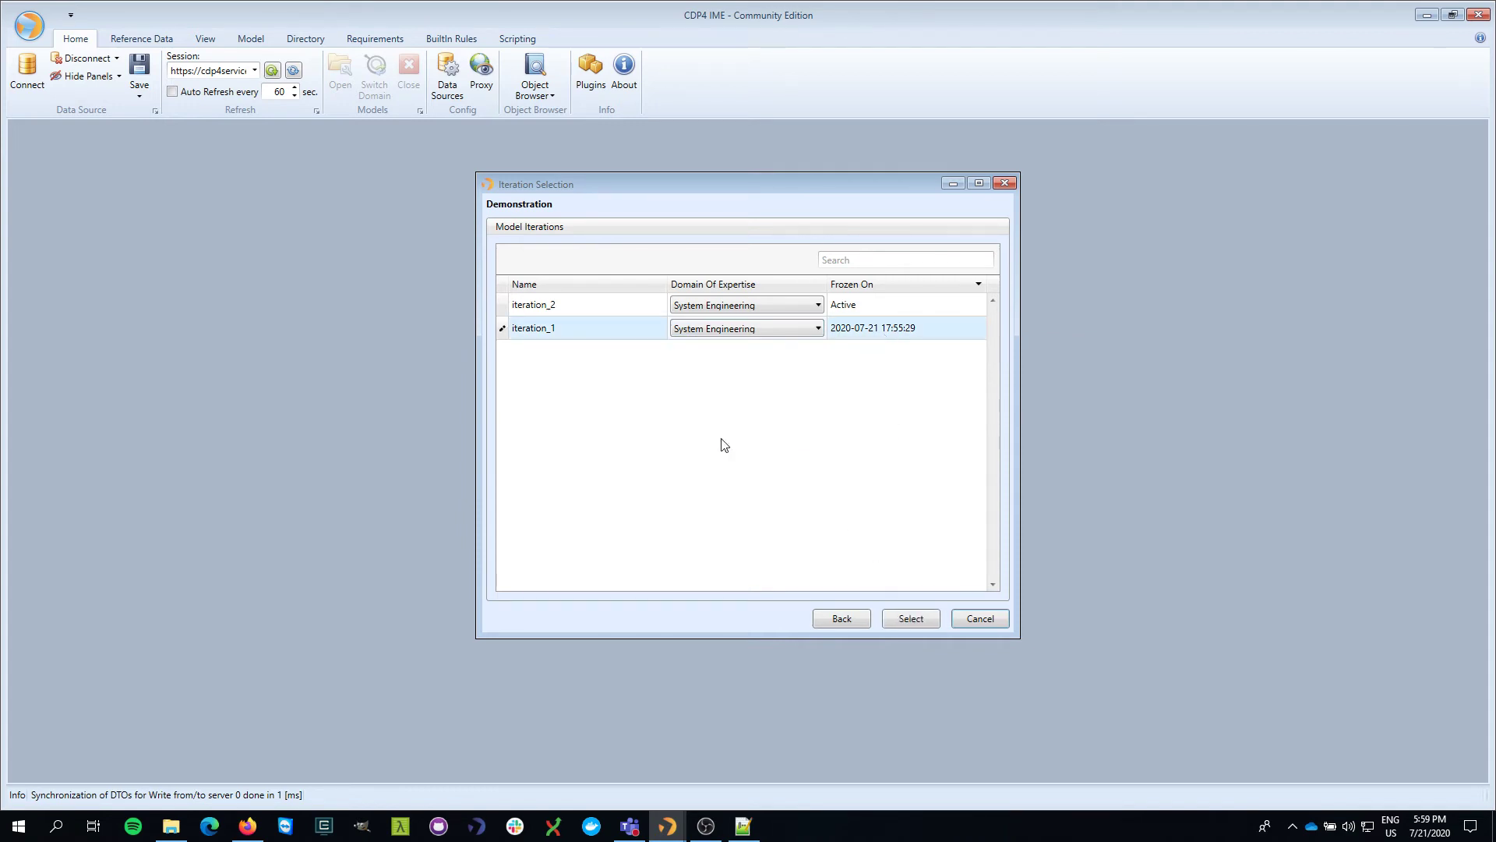
left_click(921, 618)
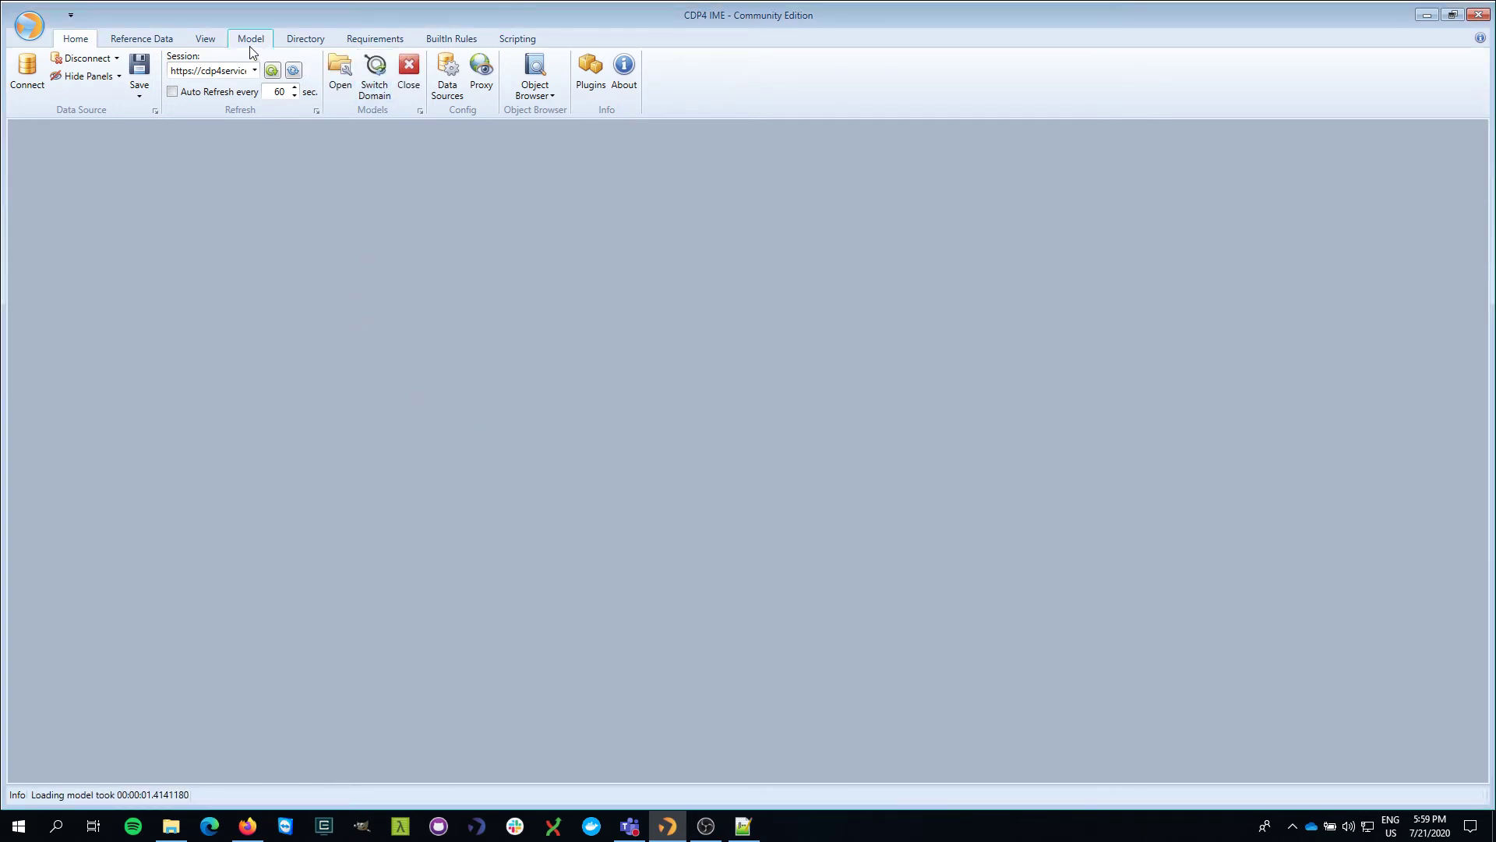
left_click(251, 41)
- Open iteration 1's Element Definitions and expand Battery, Launcher, Reaction Wheel, Satellite and Space Mission
left_click(35, 78)
left_click(77, 168)
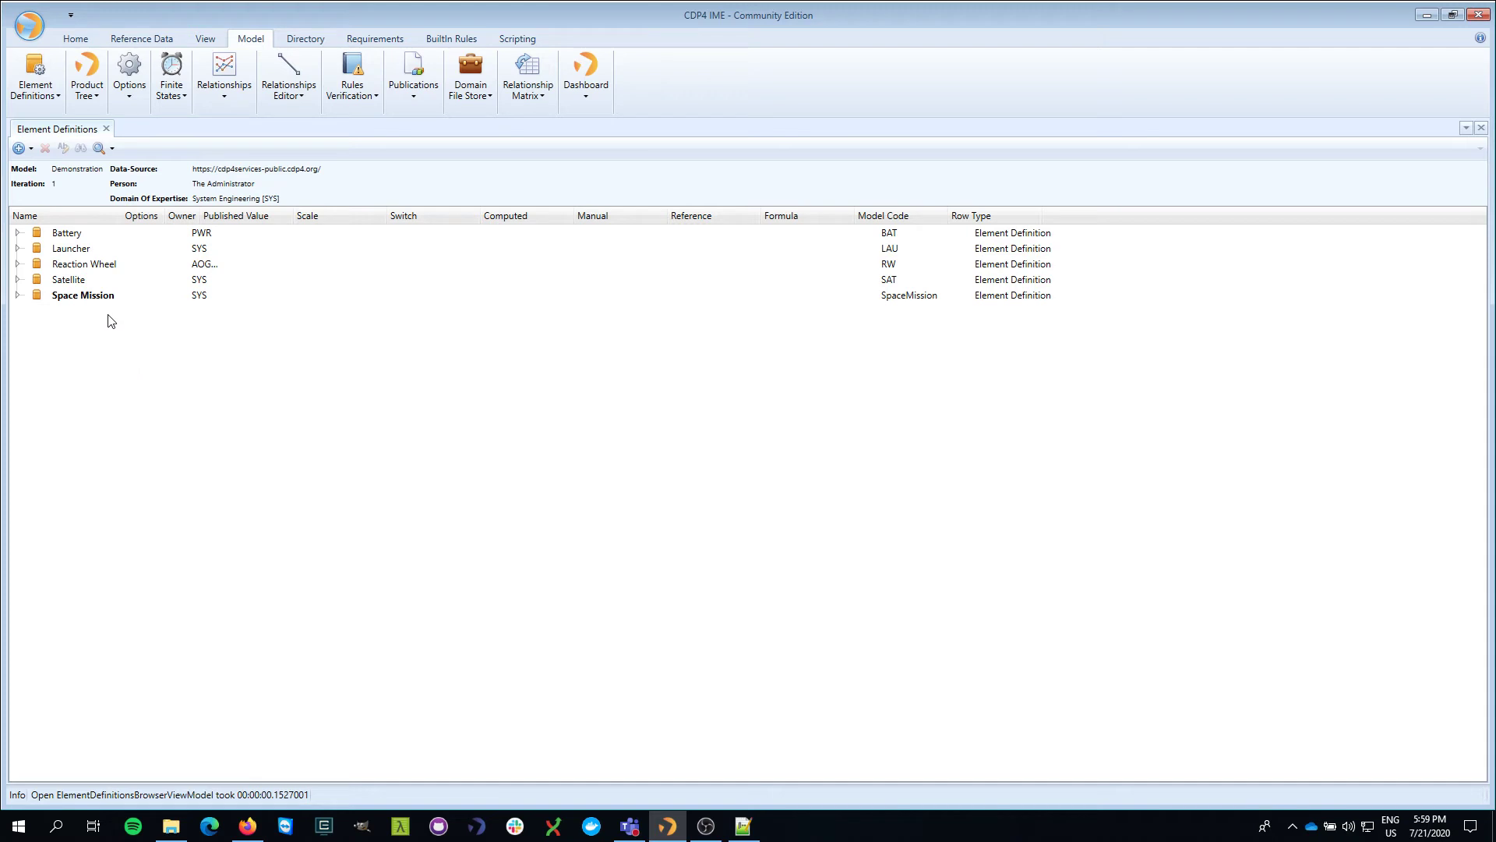
left_click(17, 295)
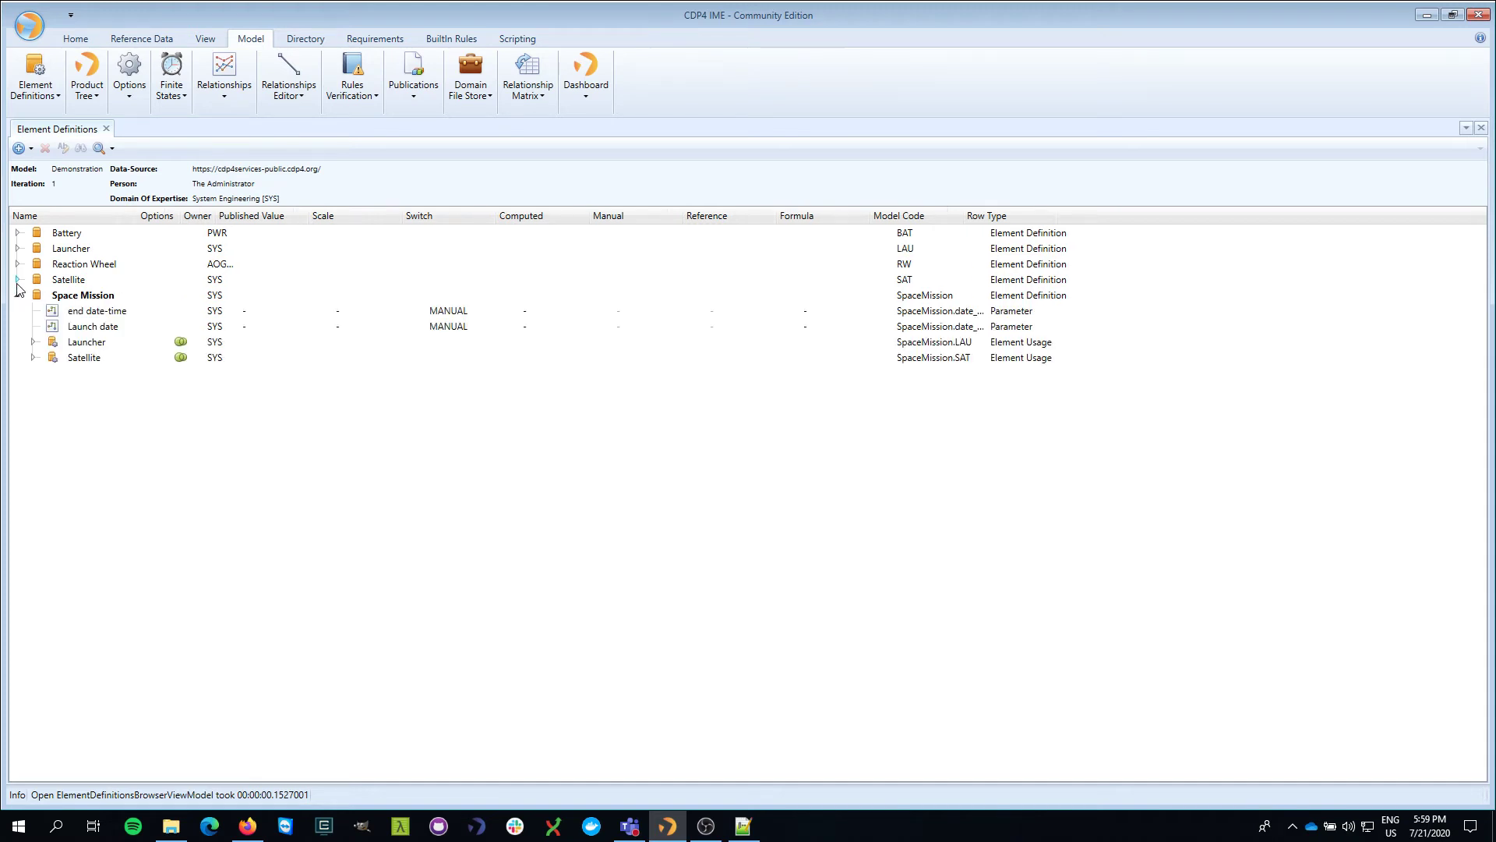
left_click(17, 280)
left_click(17, 264)
left_click(17, 248)
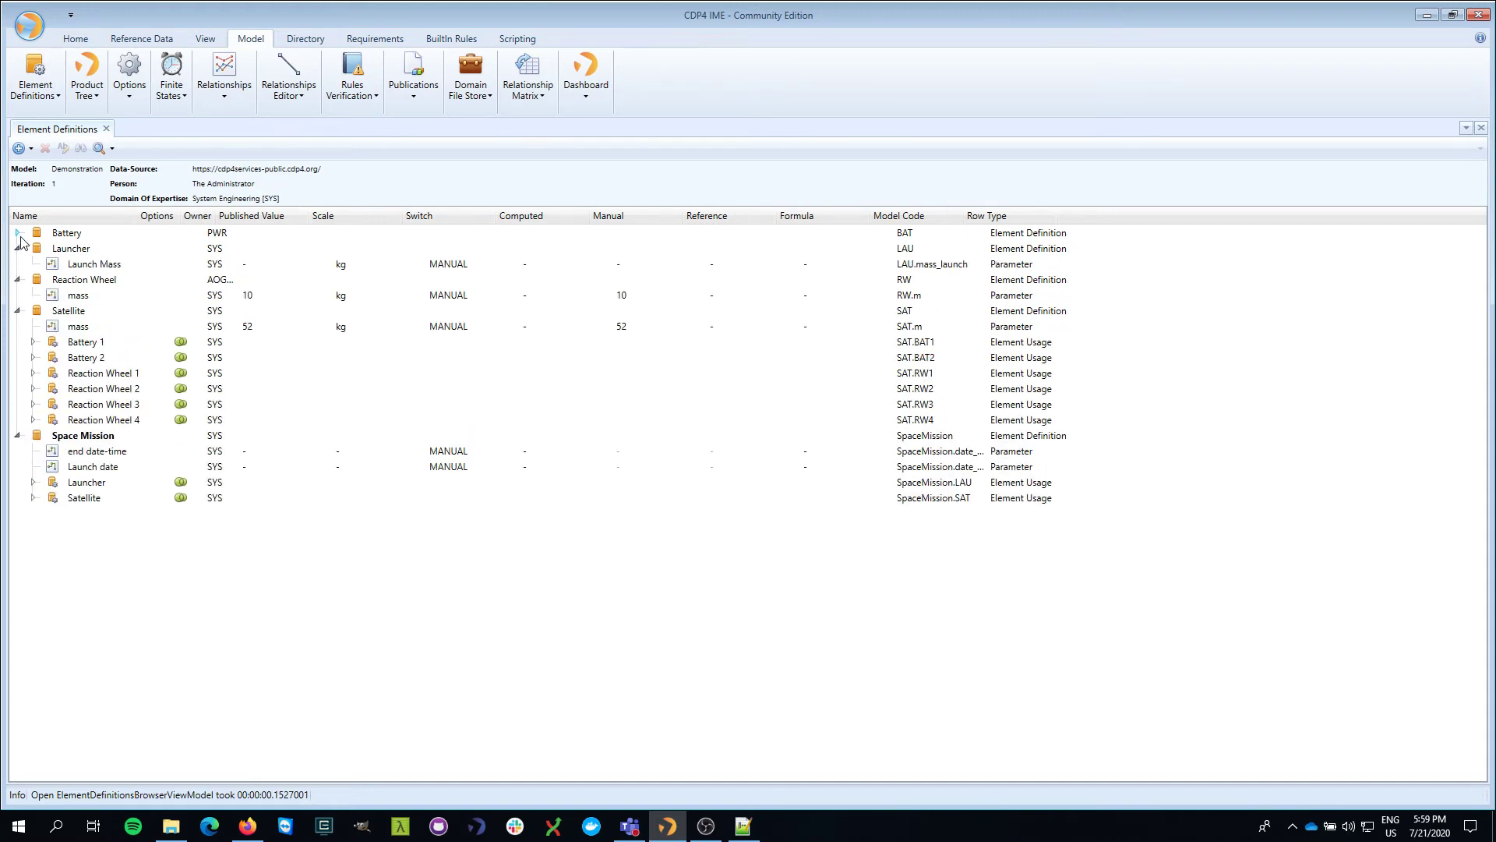
left_click(18, 232)
left_click(69, 236)
right_click(69, 239)
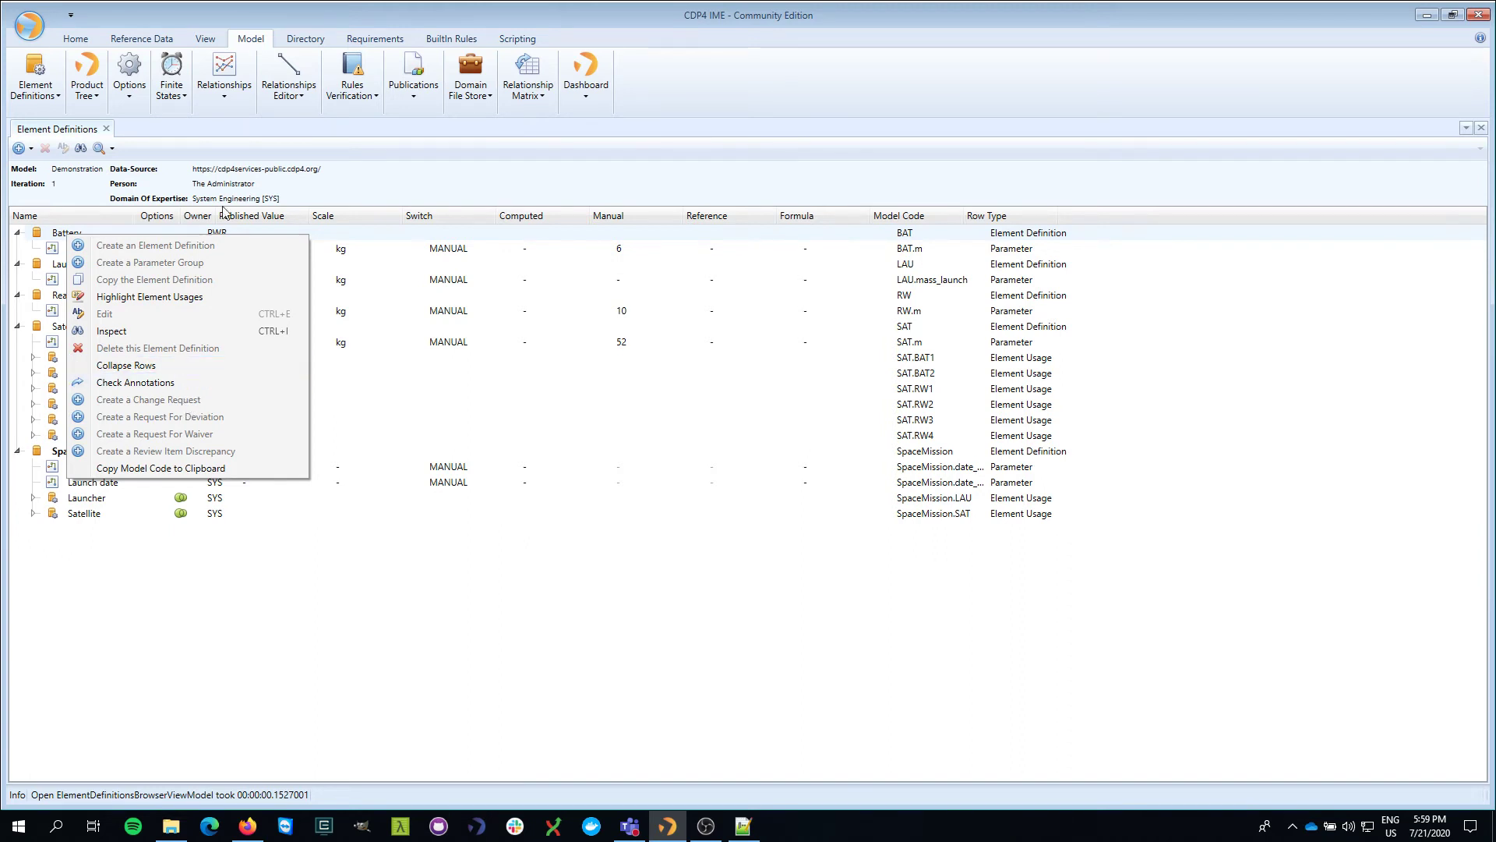
left_click(273, 24)
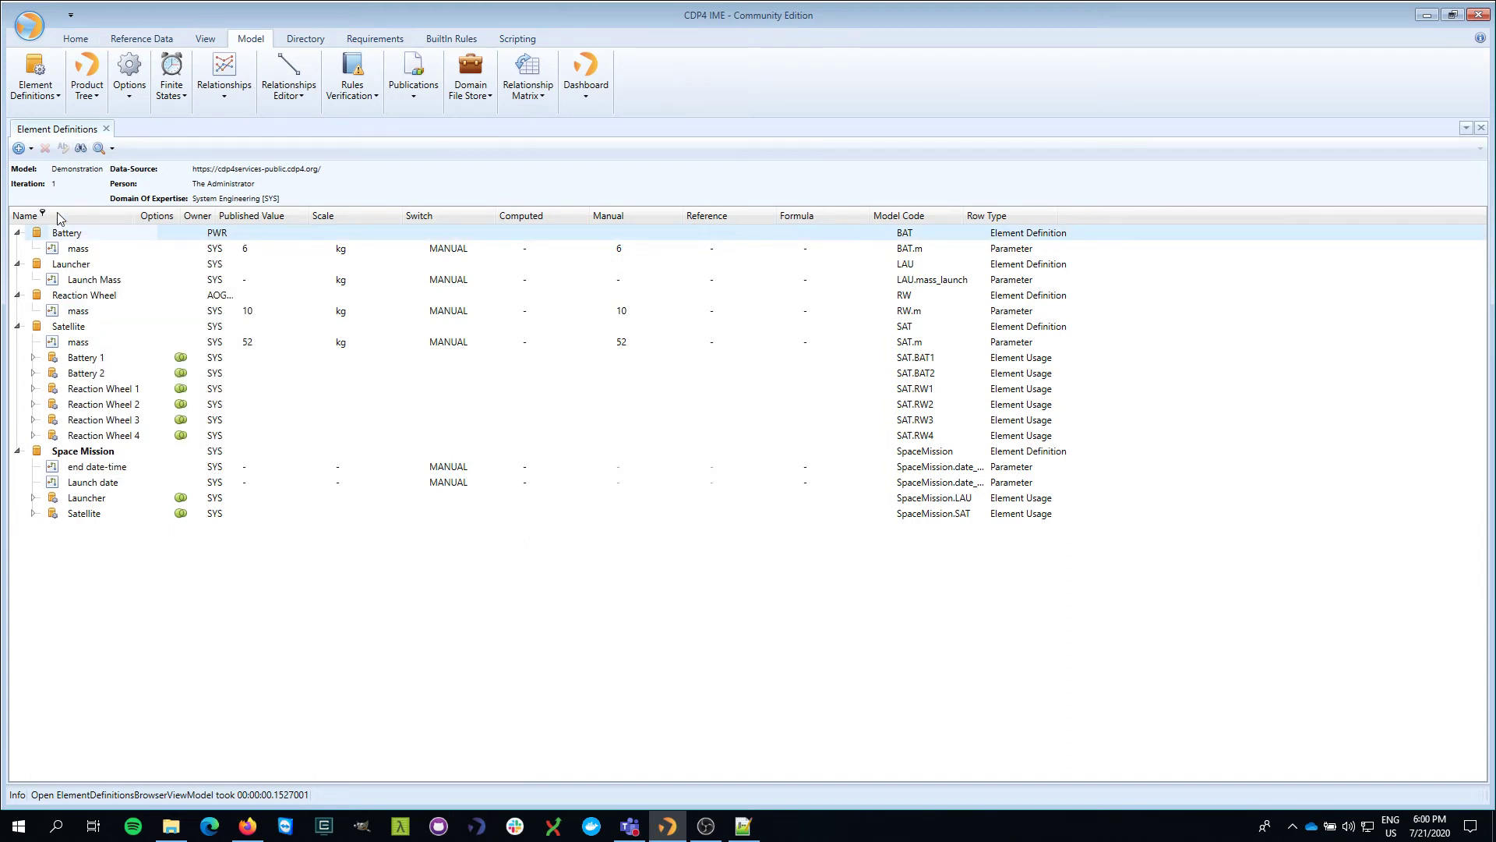
- Open Demonstration's iteration_2 with System Engineering as the domain, alongside iteration_1
left_click(76, 40)
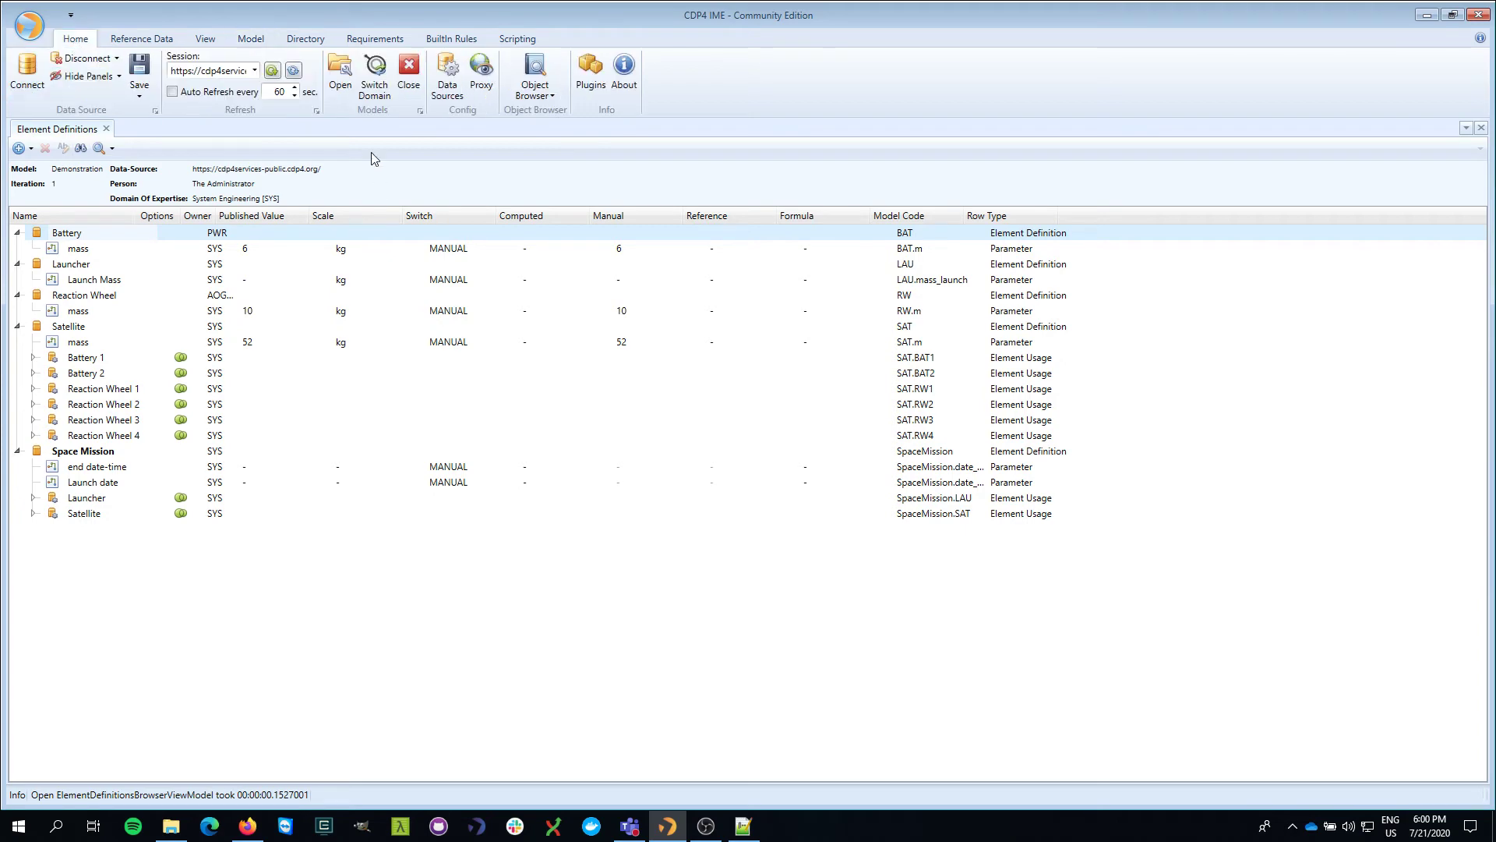
left_click(340, 72)
left_click(571, 312)
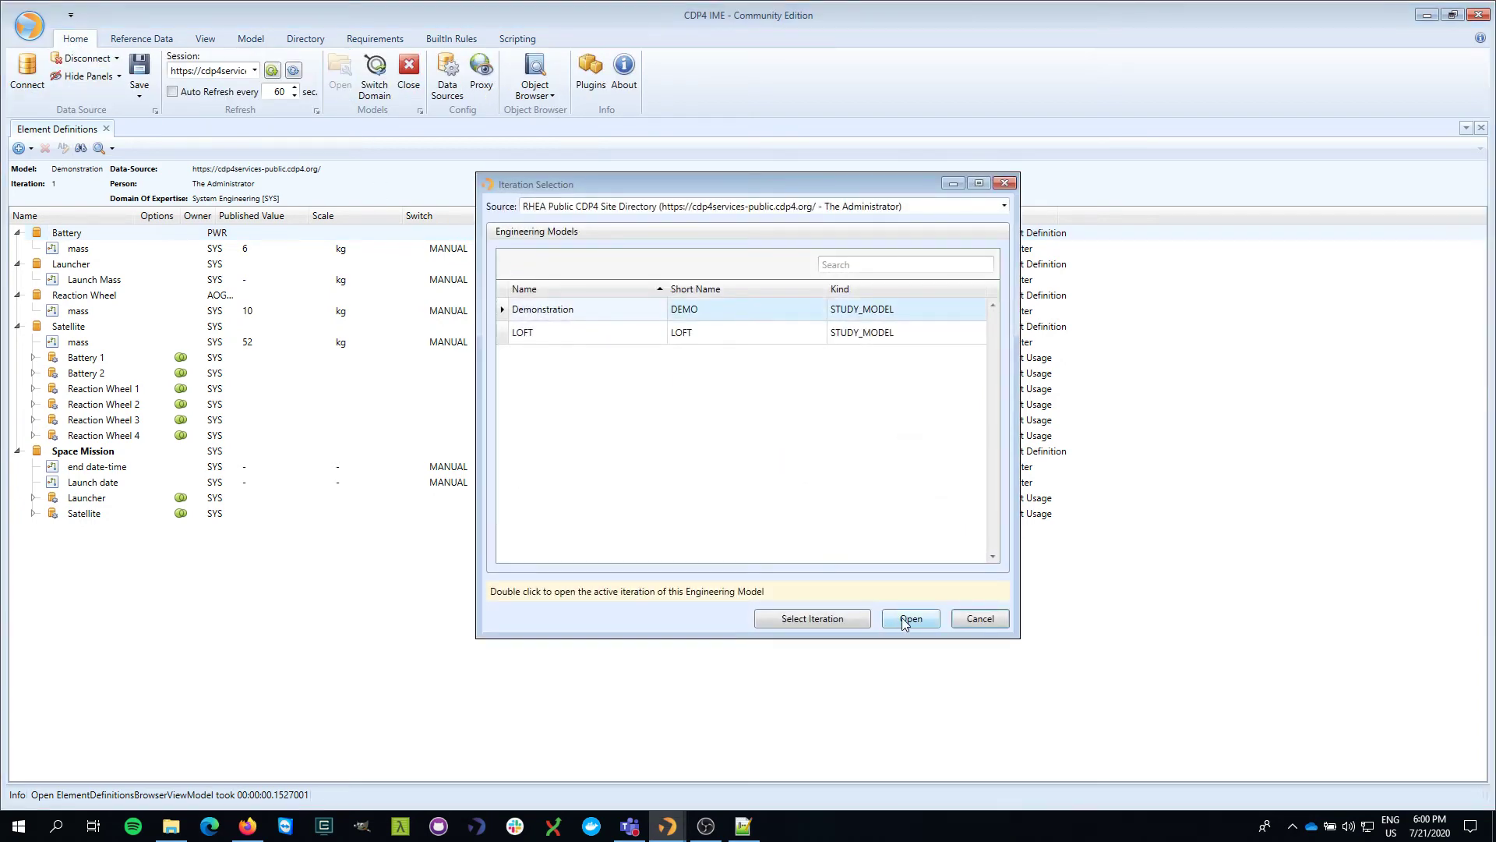
left_click(840, 620)
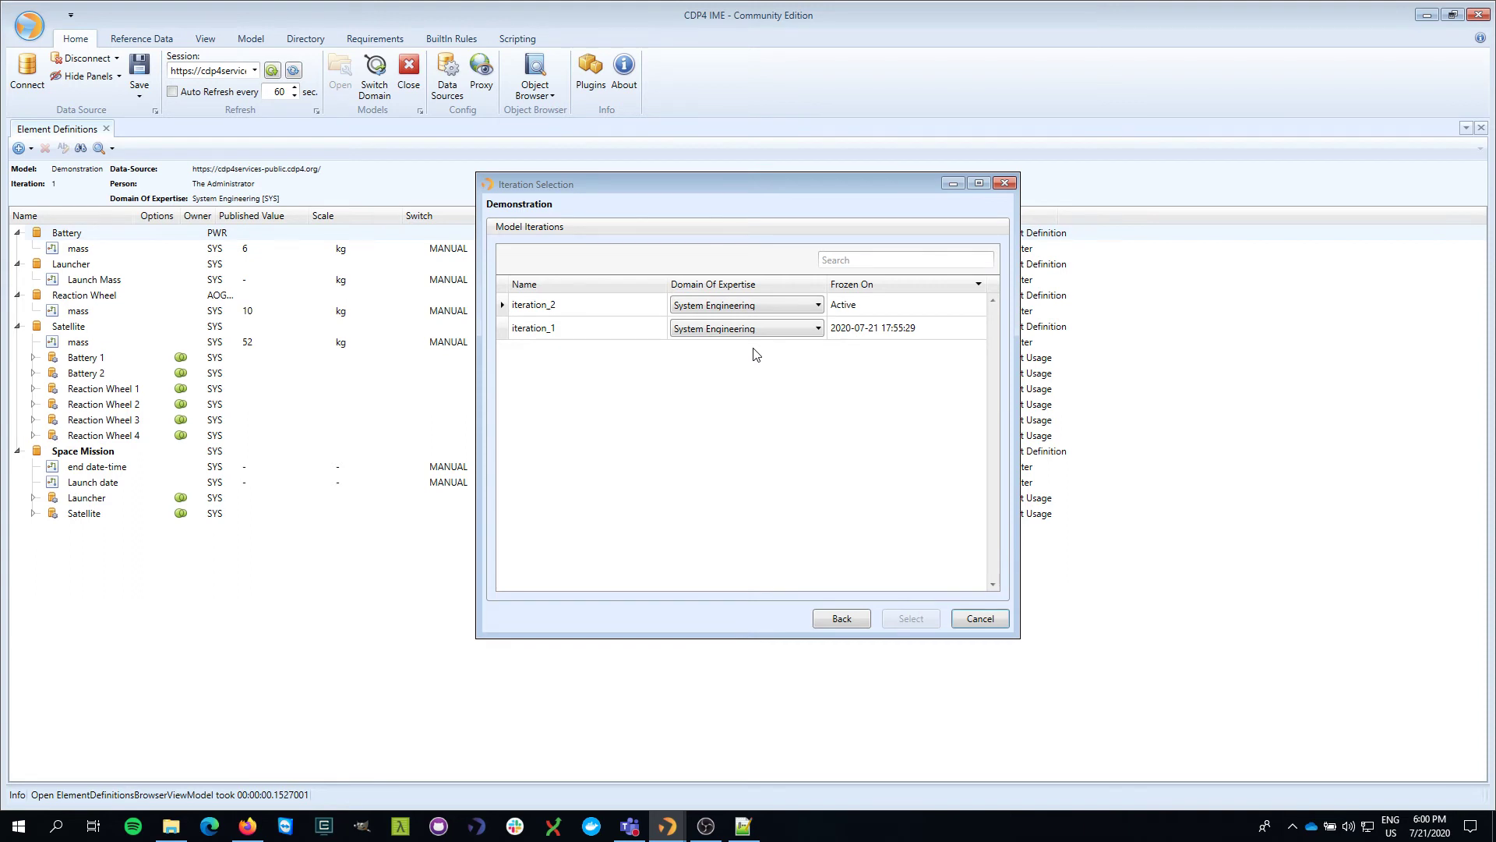
left_click(761, 309)
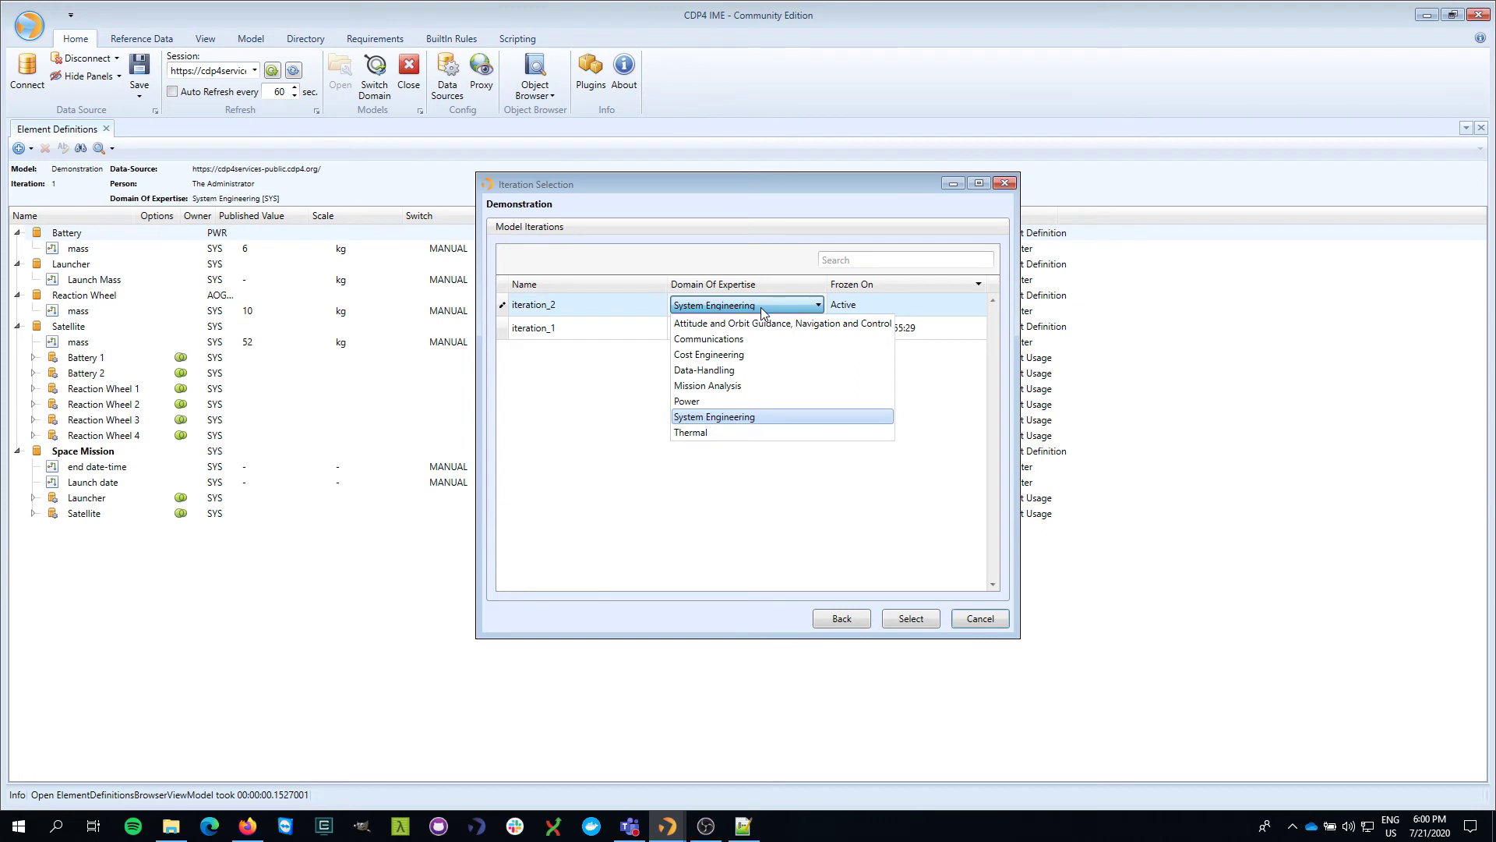
left_click(717, 418)
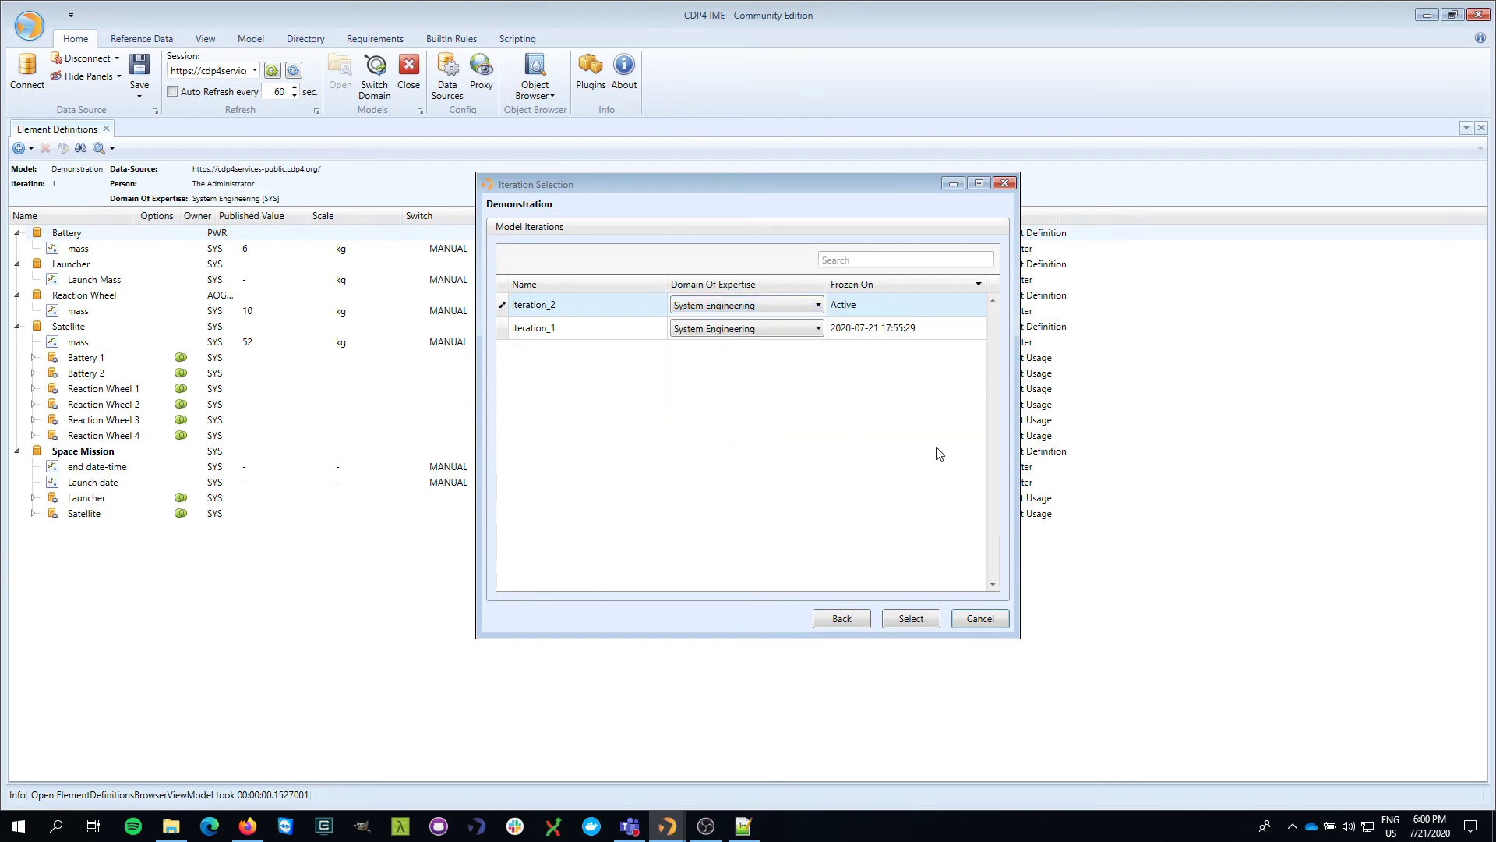
left_click(912, 619)
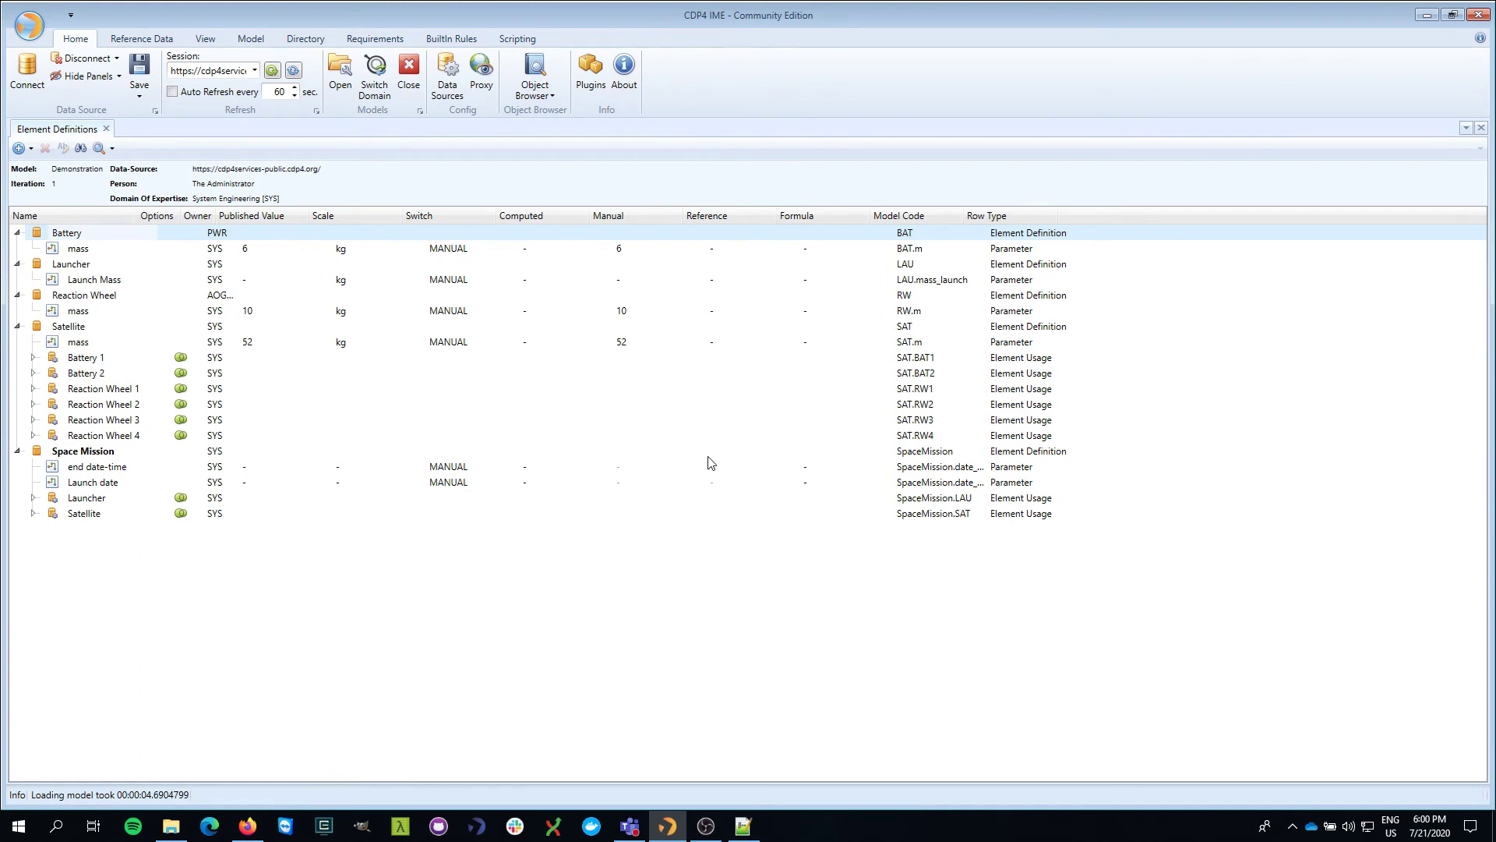
- Open iteration 2's Element Definitions in a new vertical tab group beside iteration 1's
left_click(251, 39)
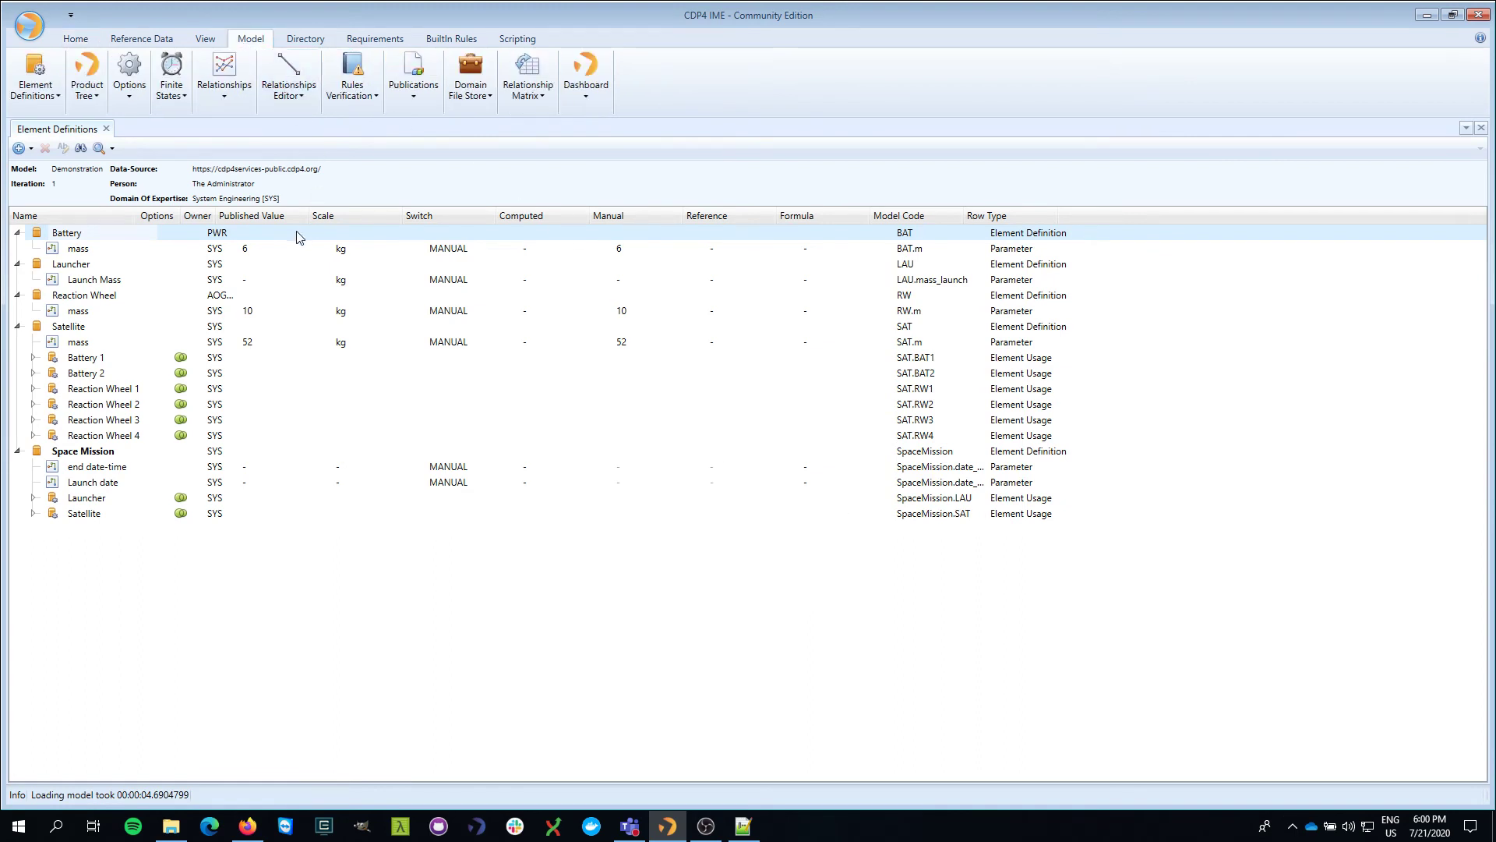
left_click(54, 95)
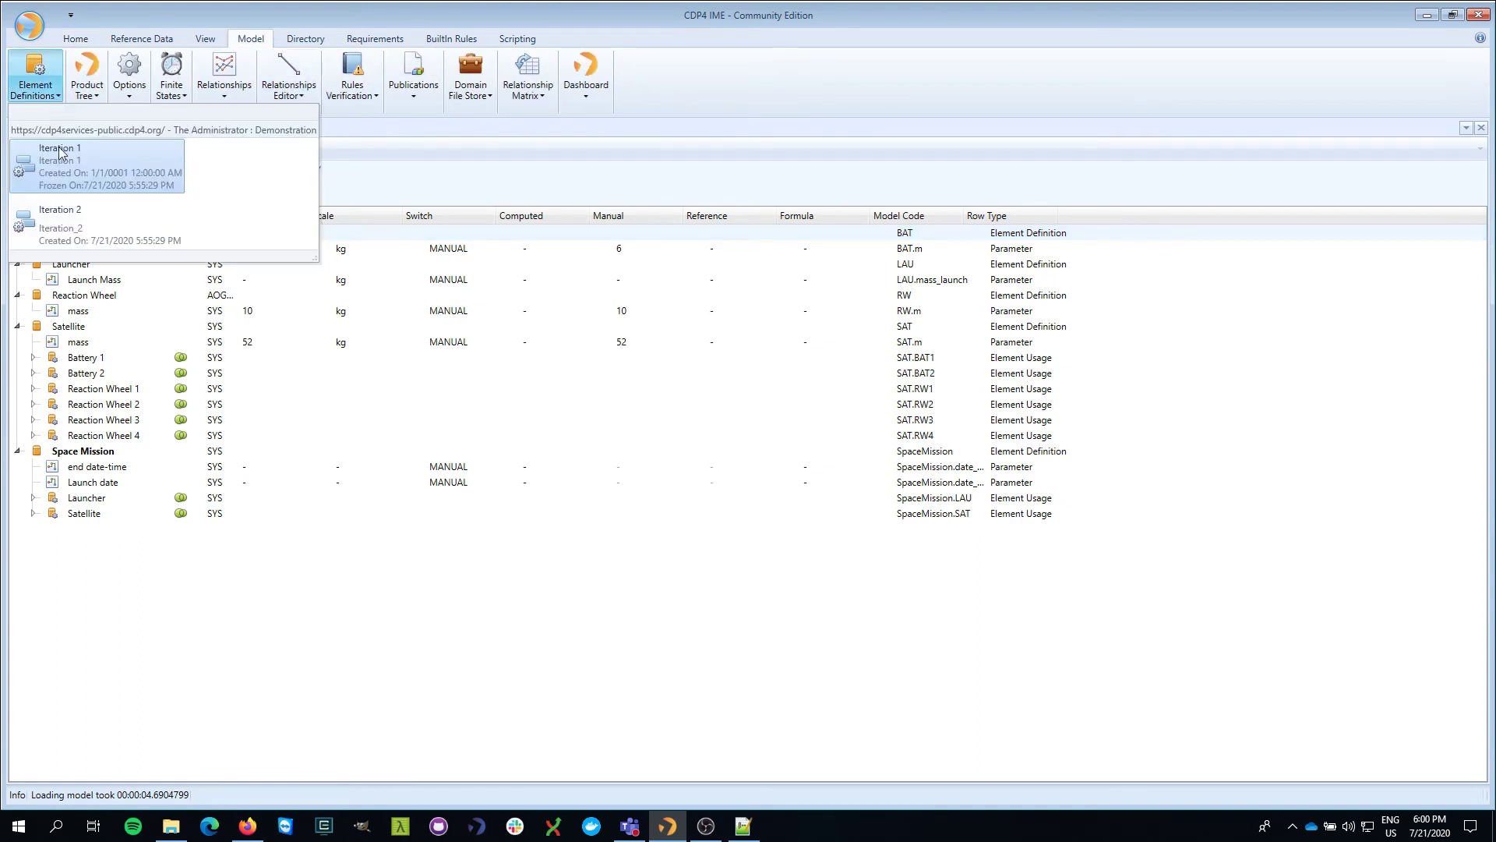
left_click(86, 236)
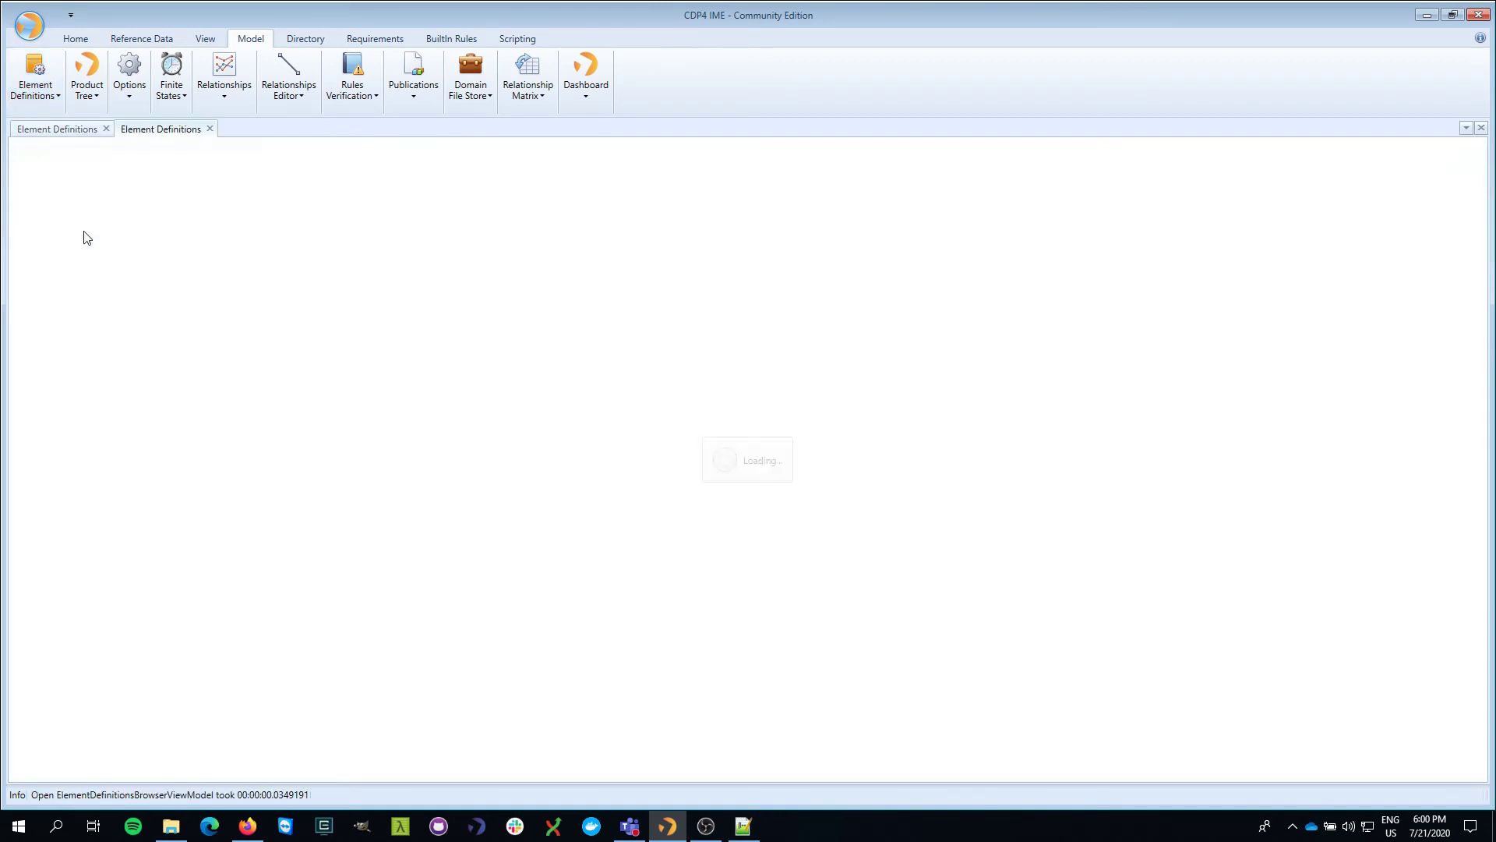
right_click(187, 136)
left_click(281, 288)
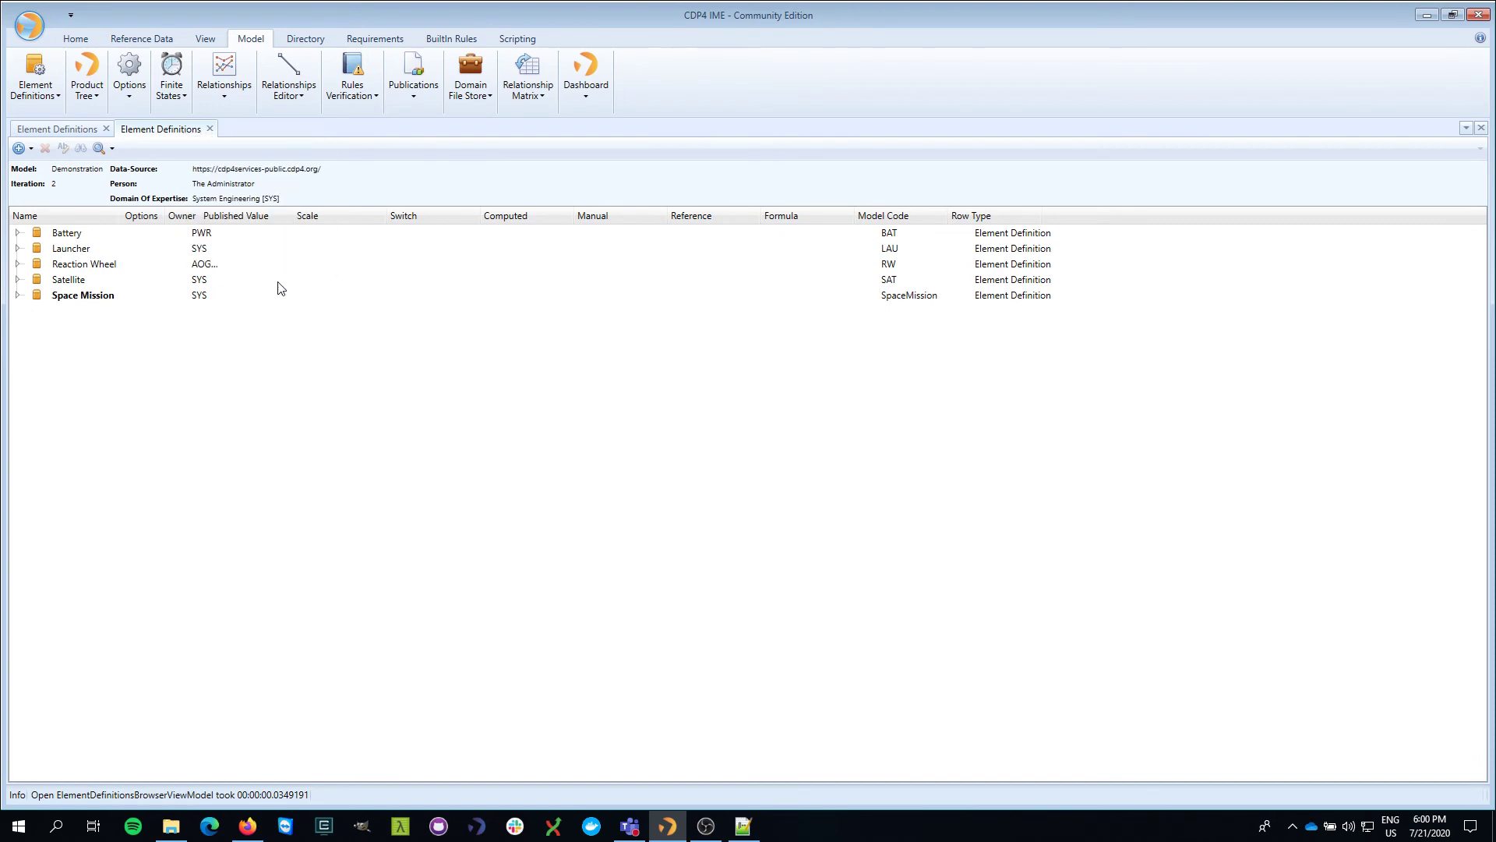
left_click_drag(944, 316, 721, 319)
- Expand Space Mission in the iteration 2 tree and widen that panel further
left_click(733, 295)
right_click(815, 303)
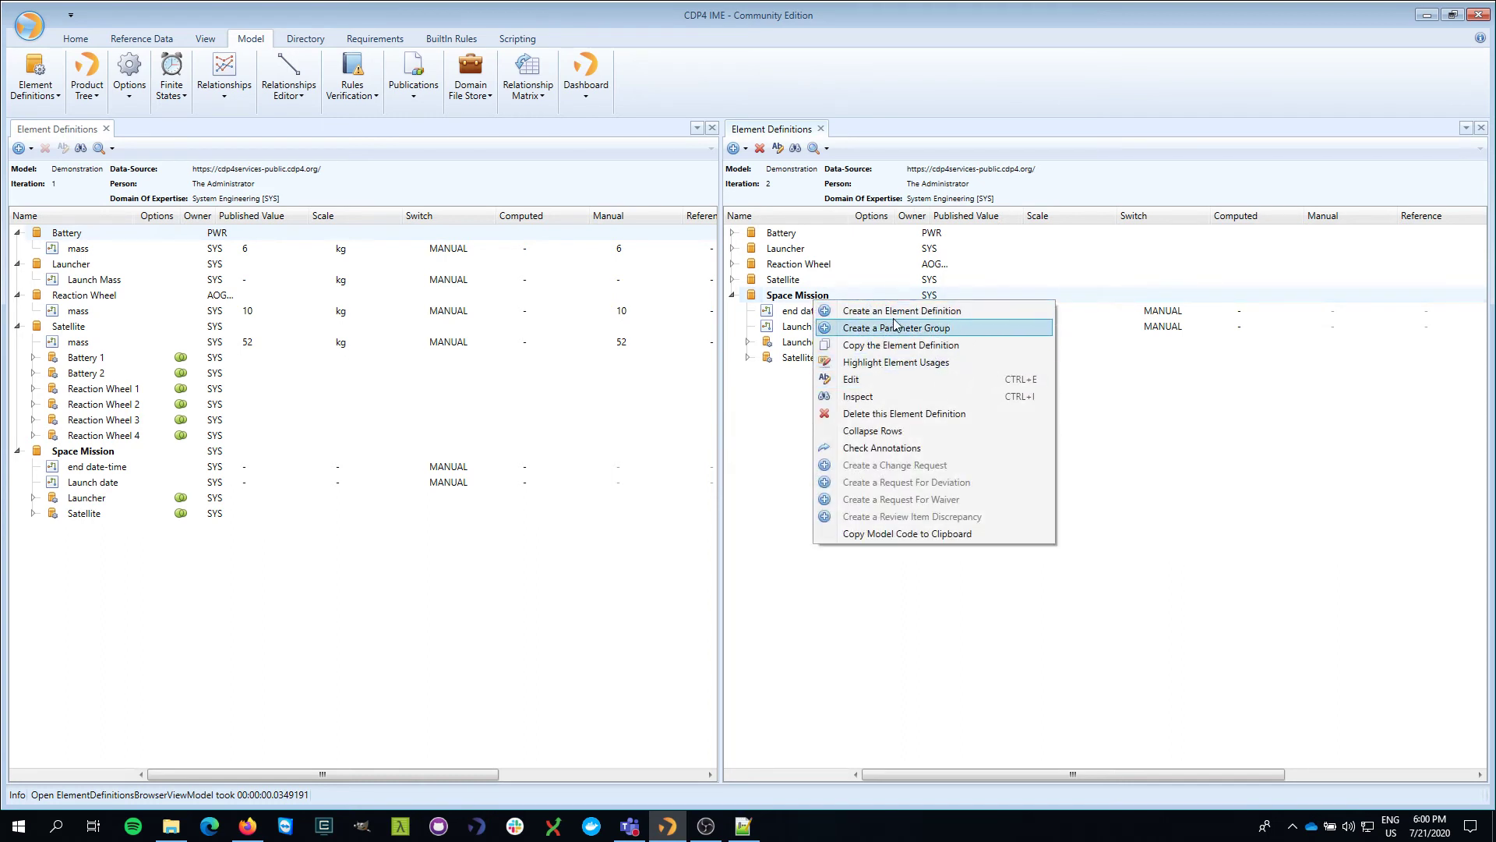
left_click(675, 176)
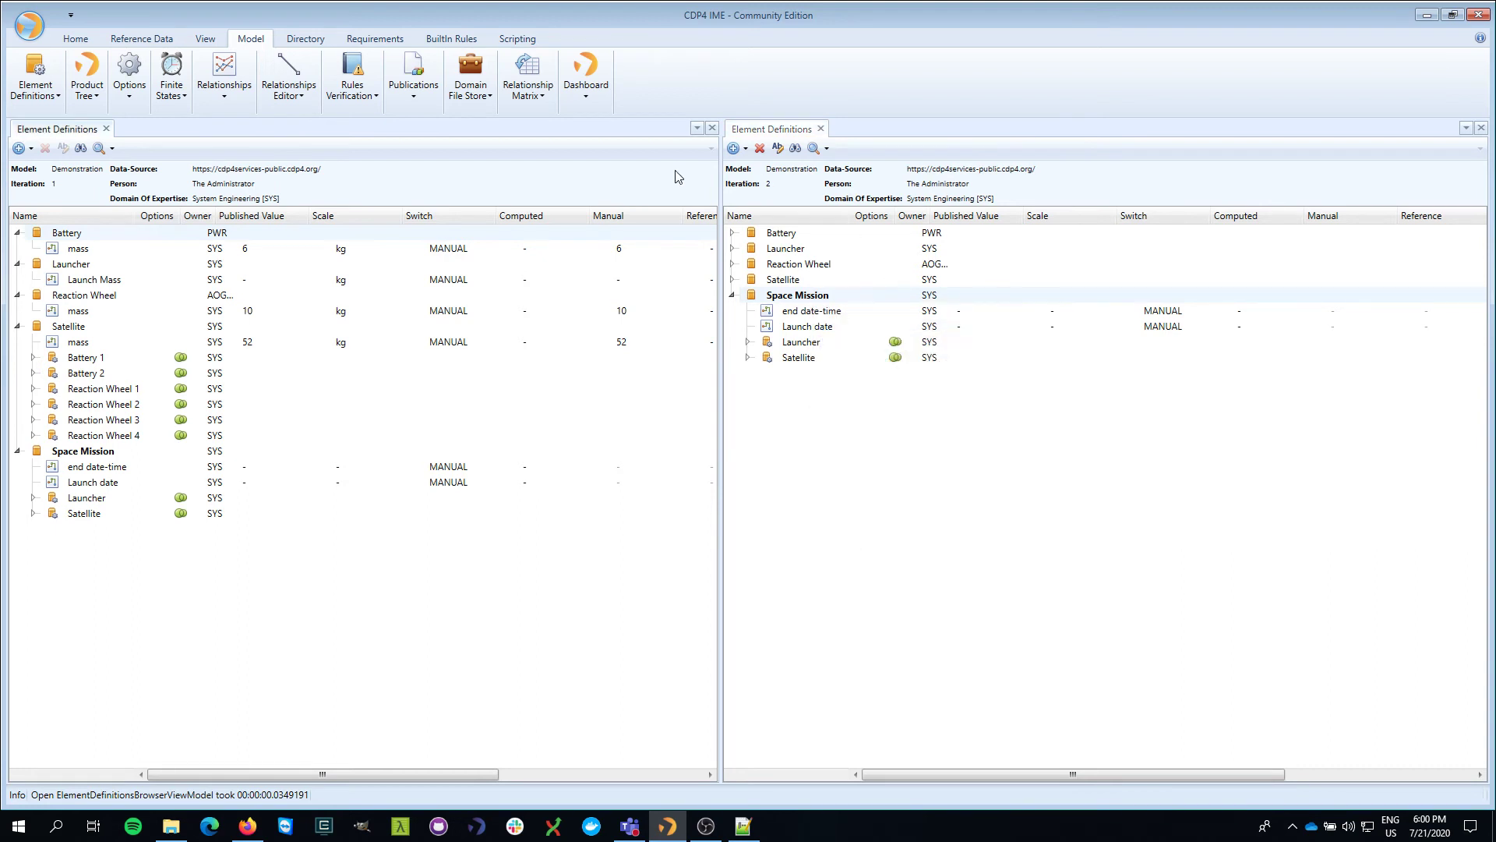
mouse_move(35, 195)
mouse_move(770, 190)
left_click_drag(719, 265, 623, 265)
mouse_move(689, 171)
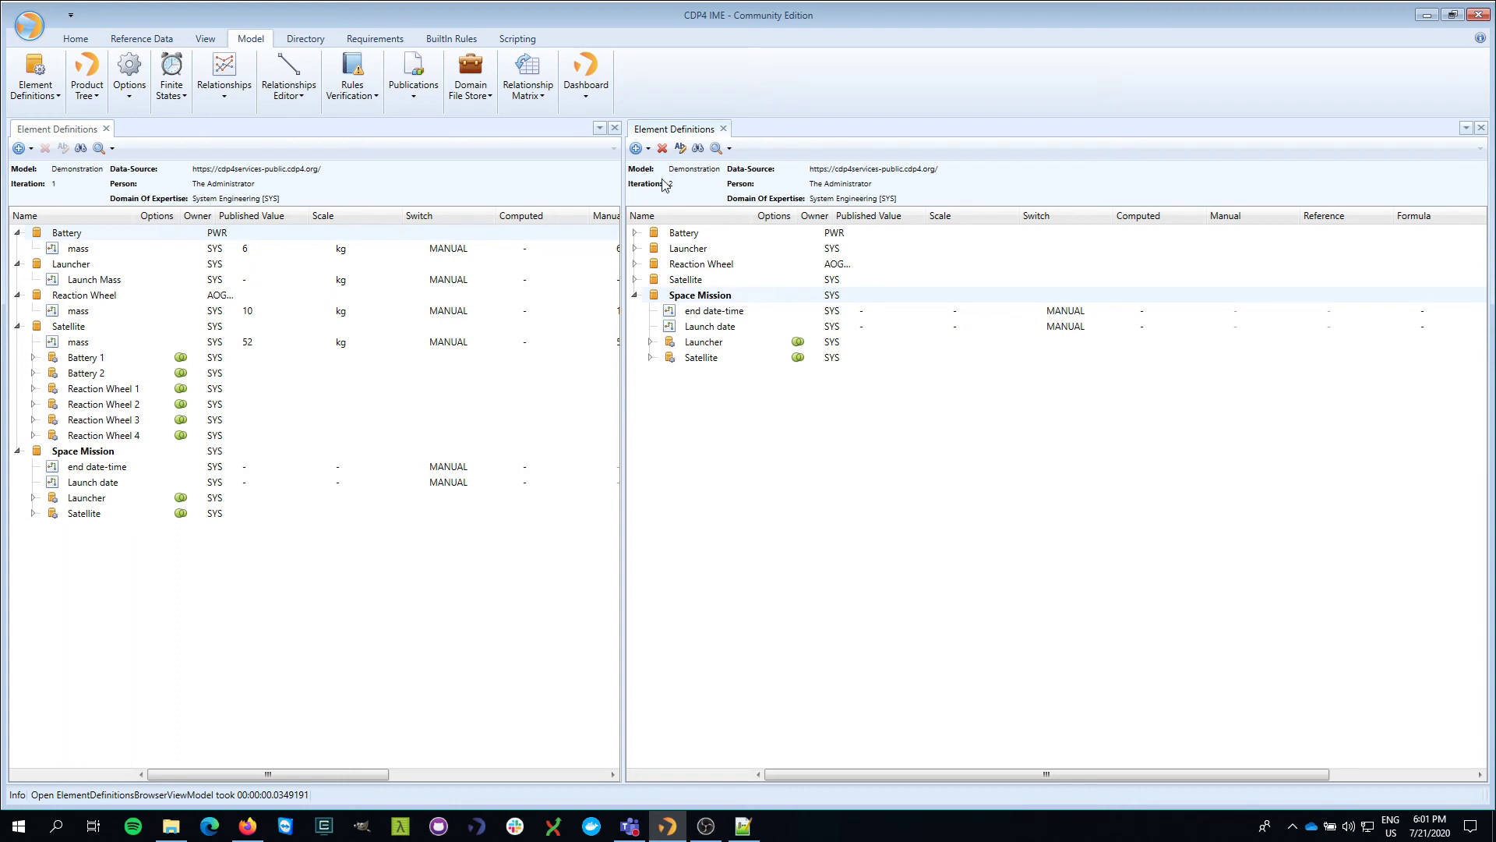
- Edit Battery 1's mass parameter in iteration 2, changing its manual value from 6 to 7 kg
left_click(635, 280)
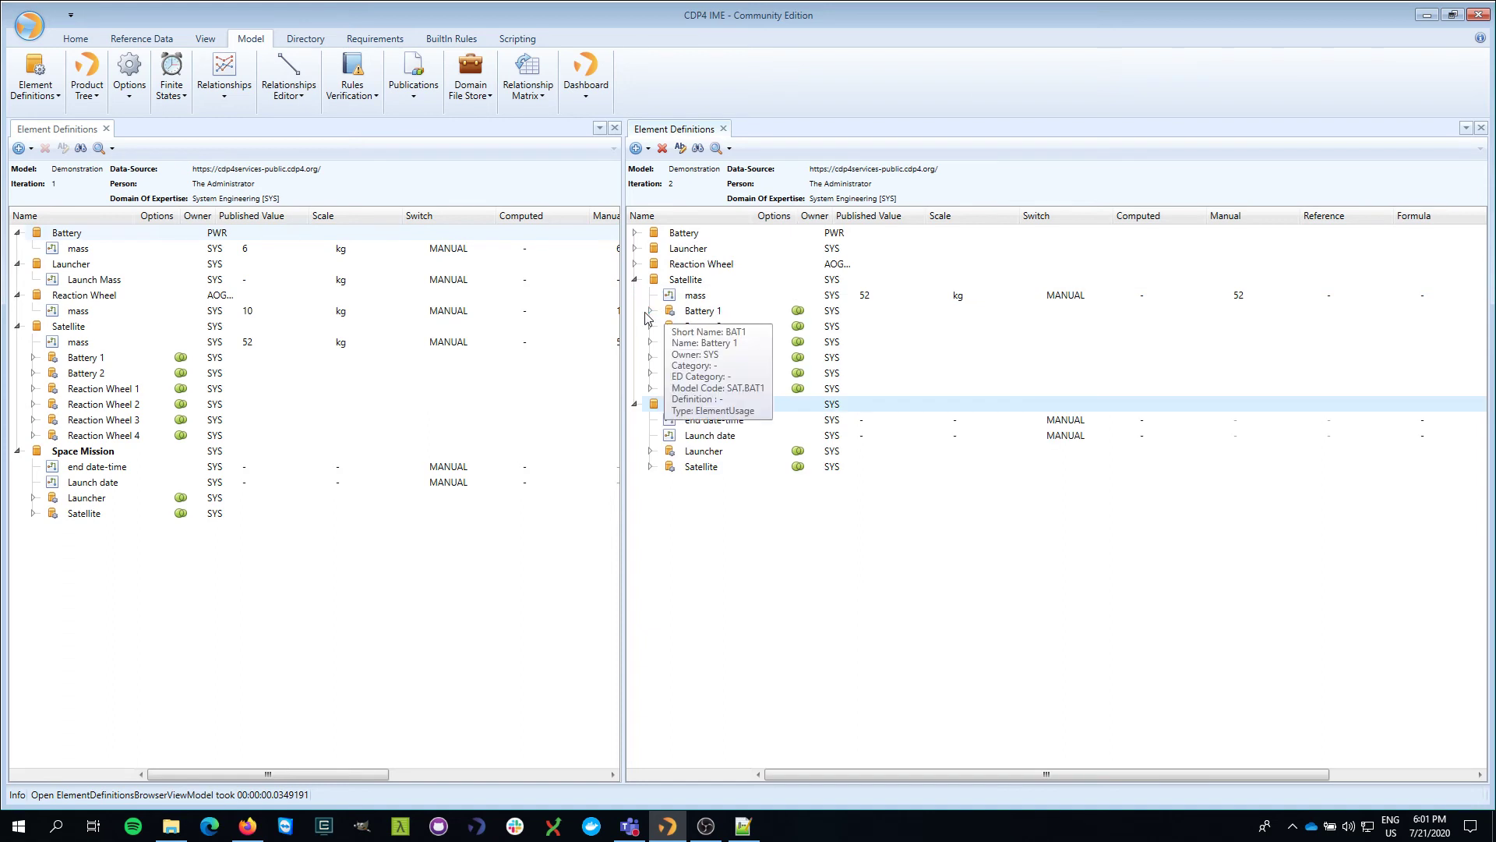
left_click(651, 311)
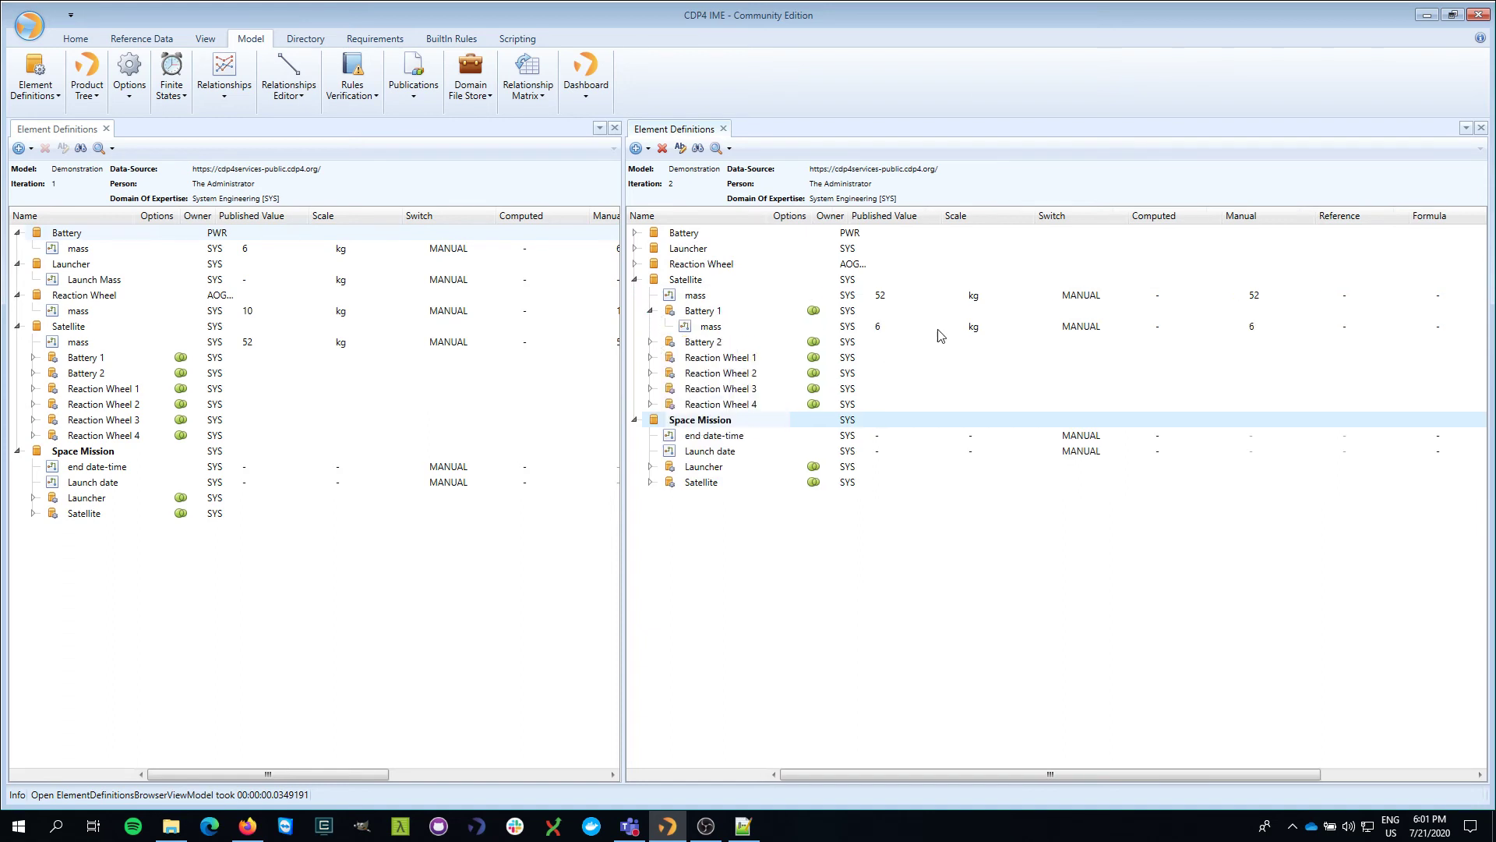
left_click(1257, 328)
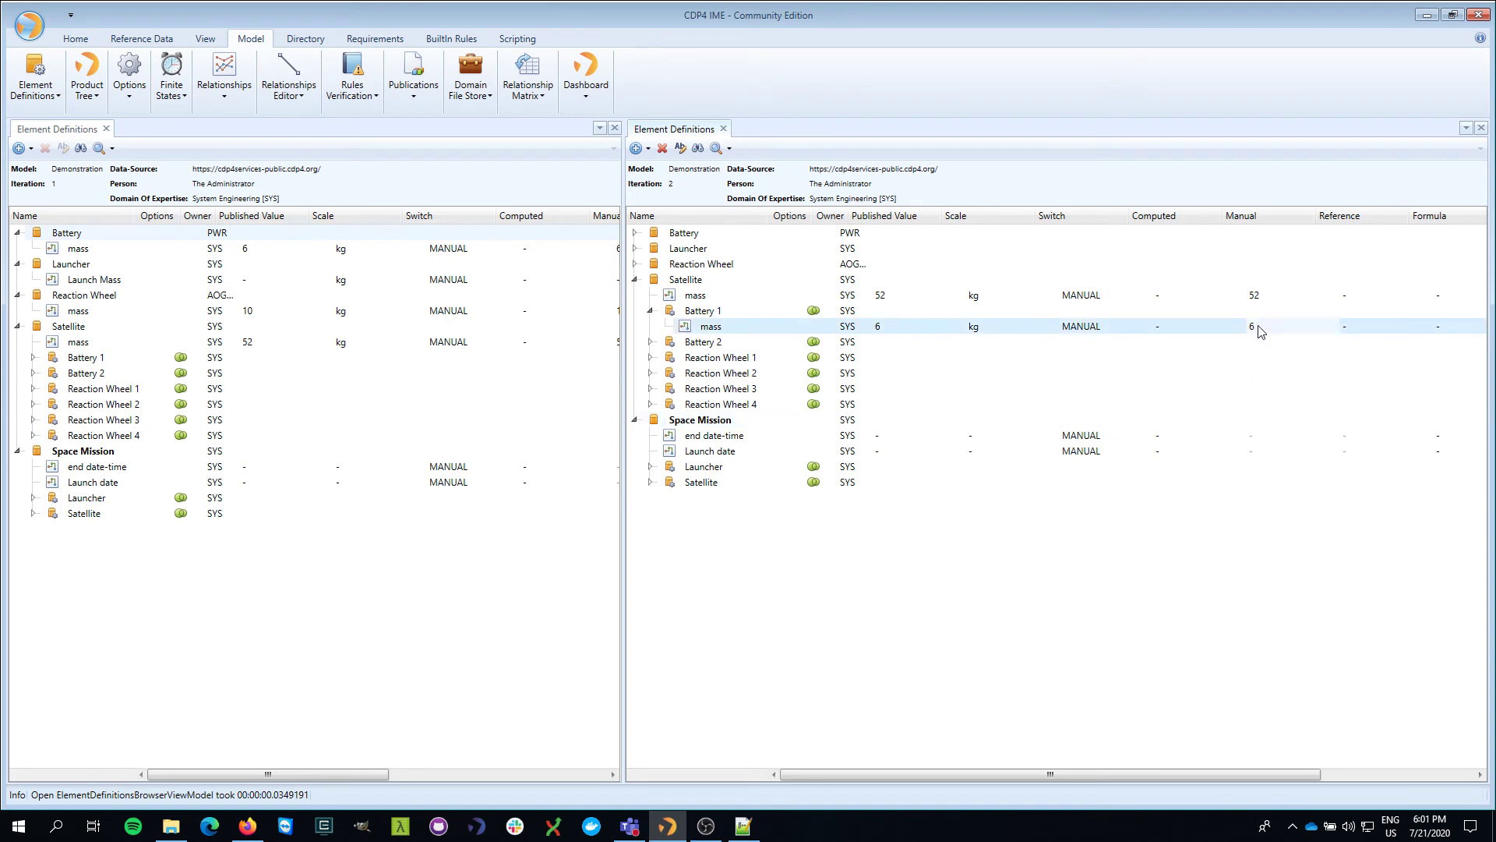
right_click(1231, 326)
left_click(1260, 354)
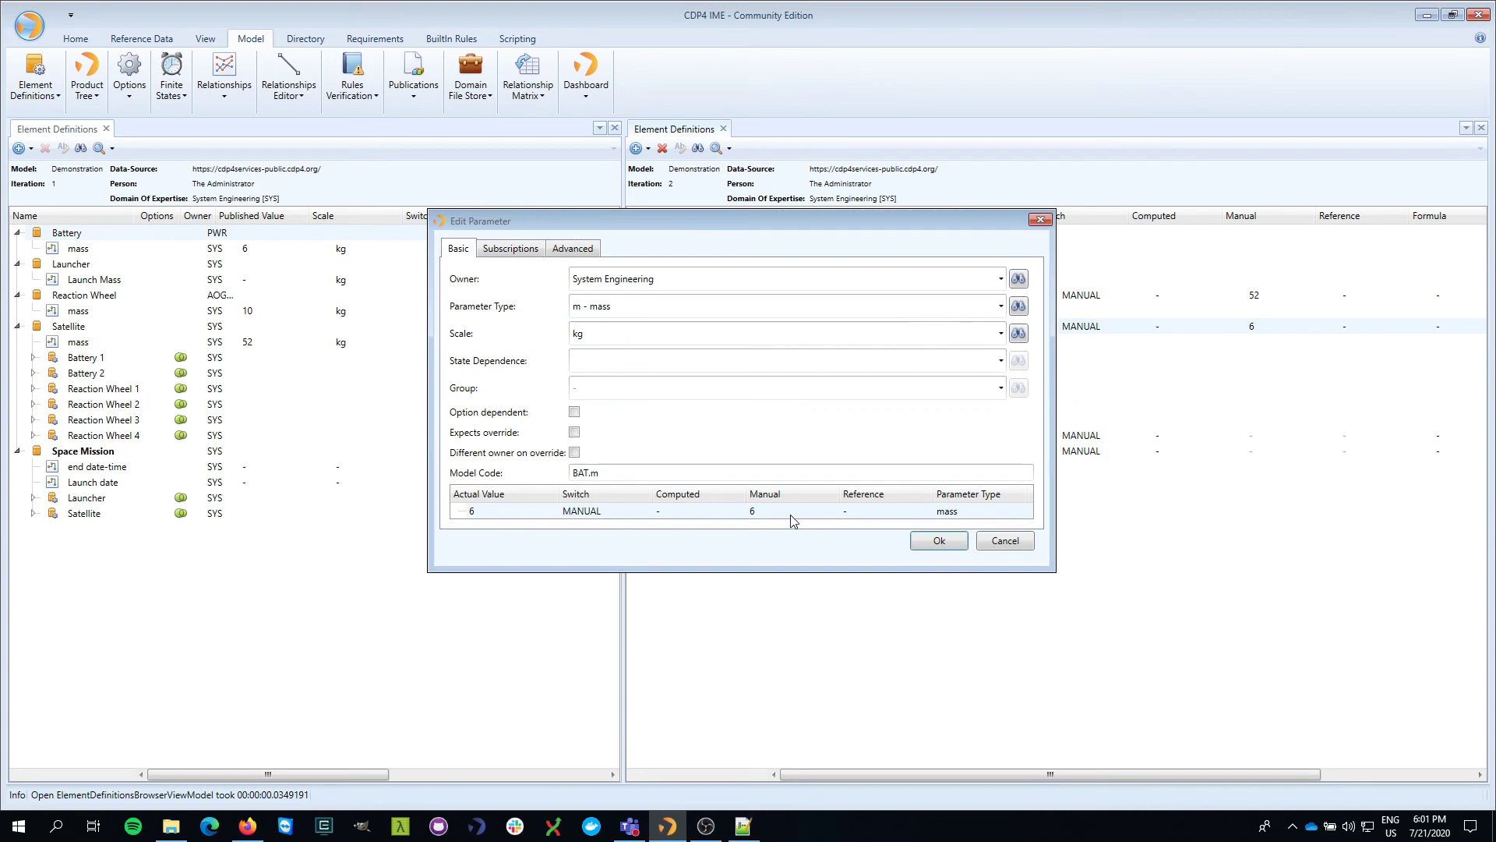
left_click(789, 513)
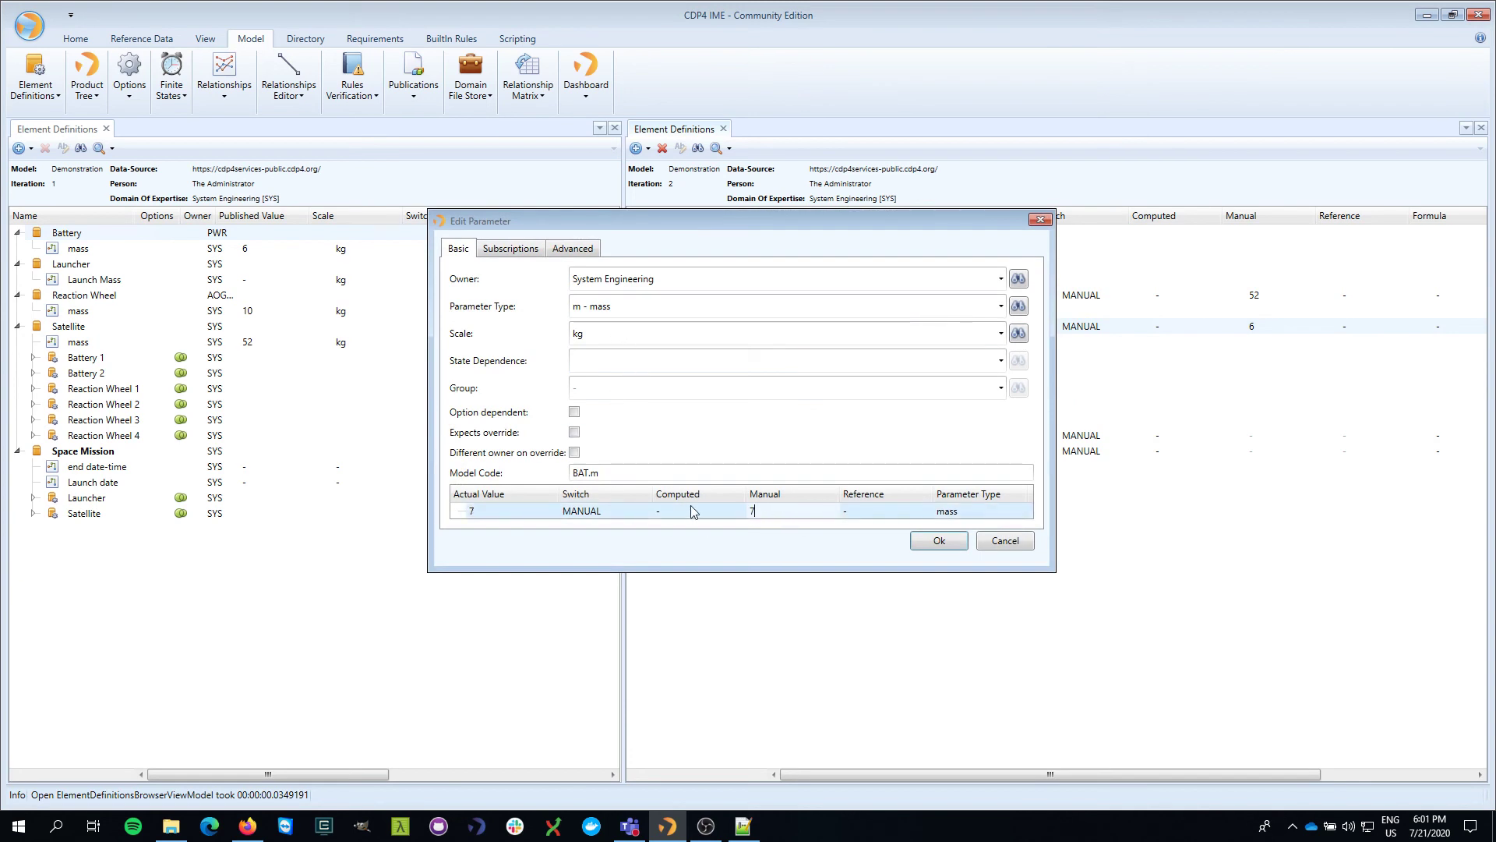
left_click(937, 543)
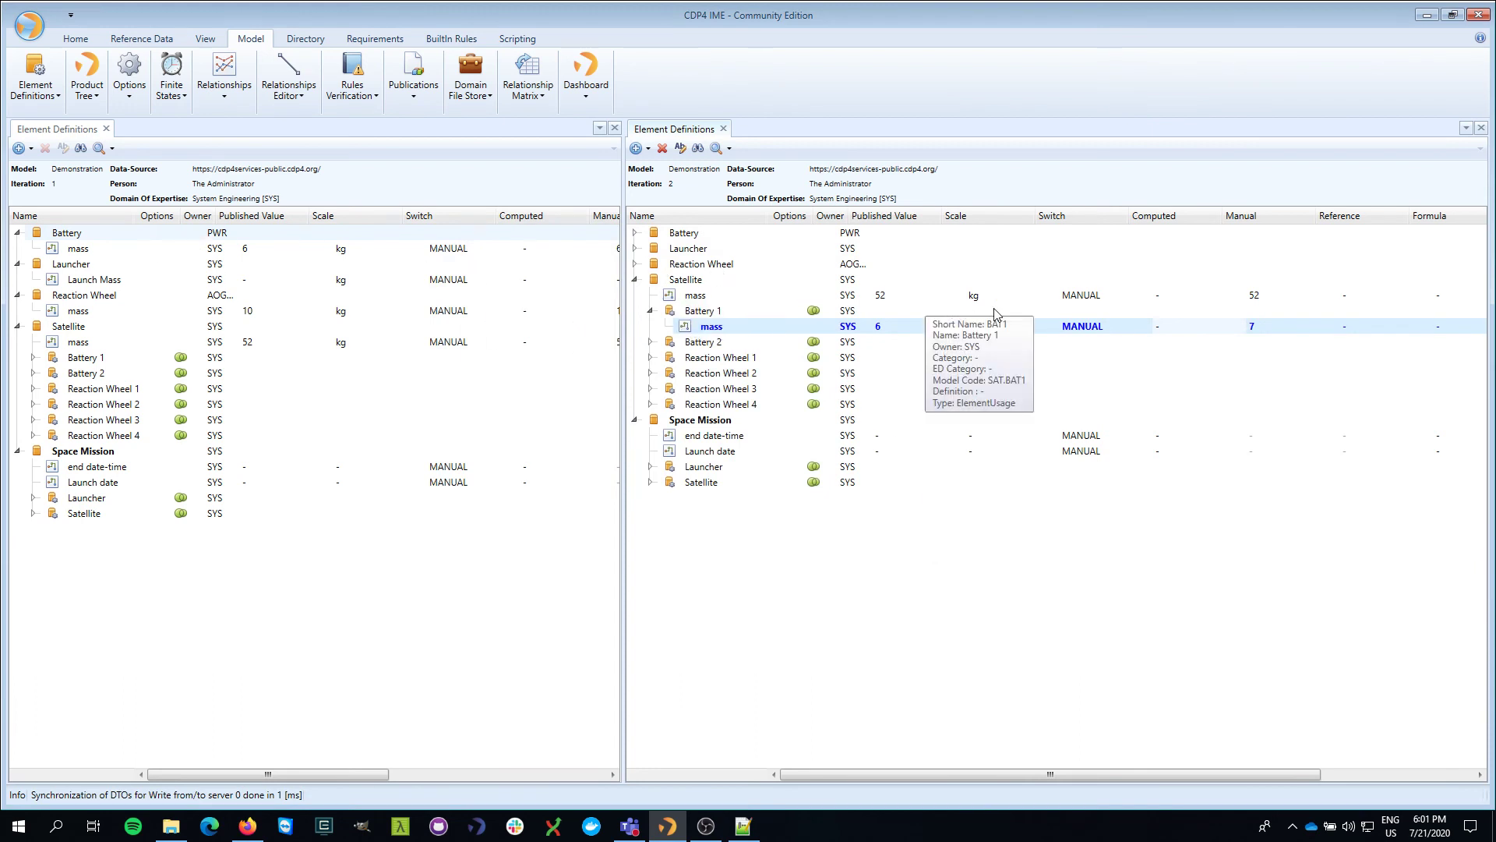
- Expand the Battery and Launcher elements in the iteration 2 tree to reveal their mass parameters
right_click(78, 248)
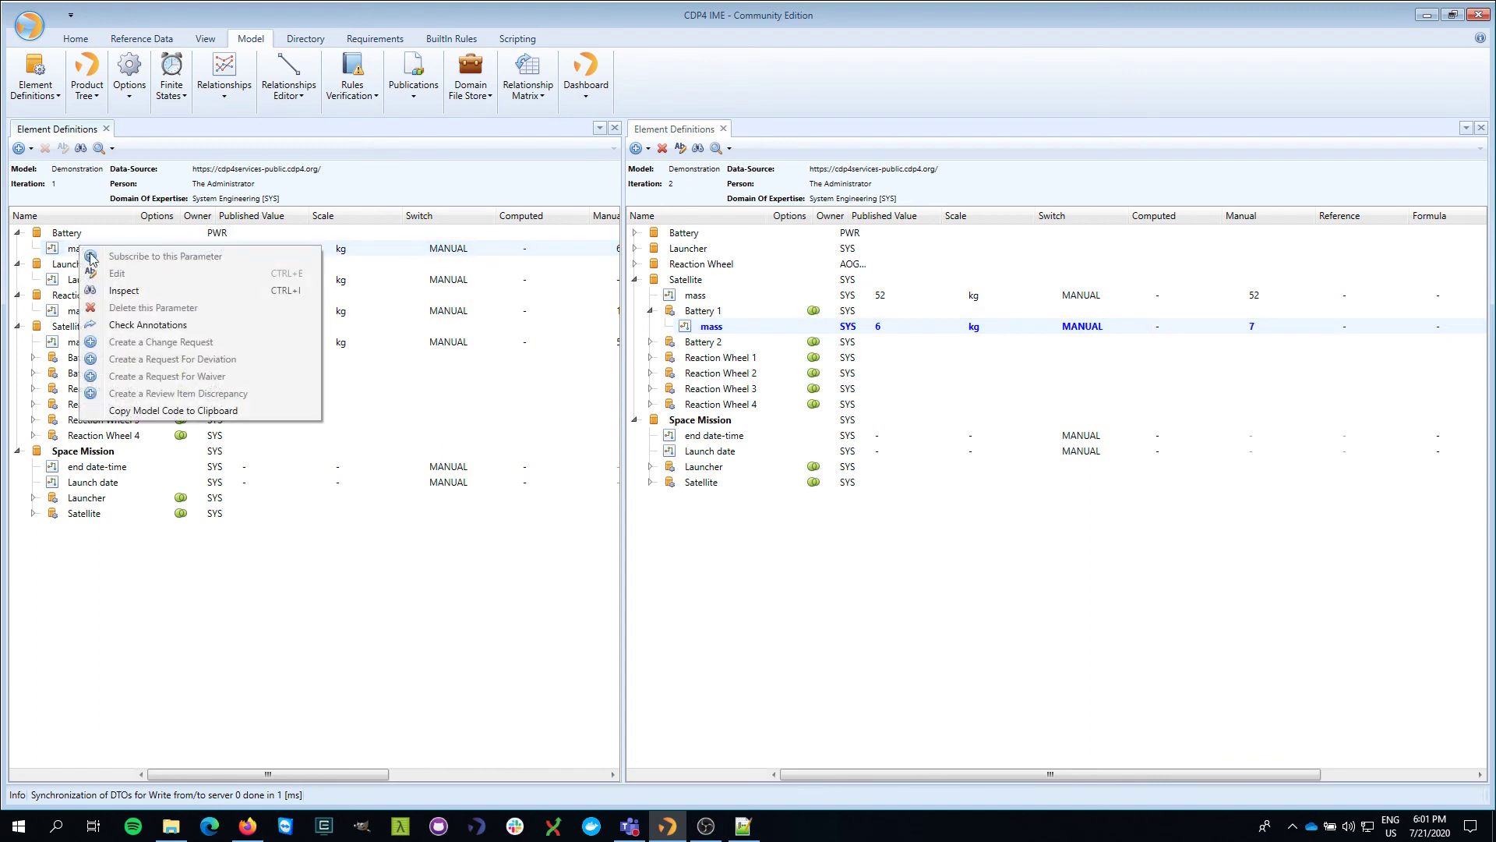
left_click(723, 315)
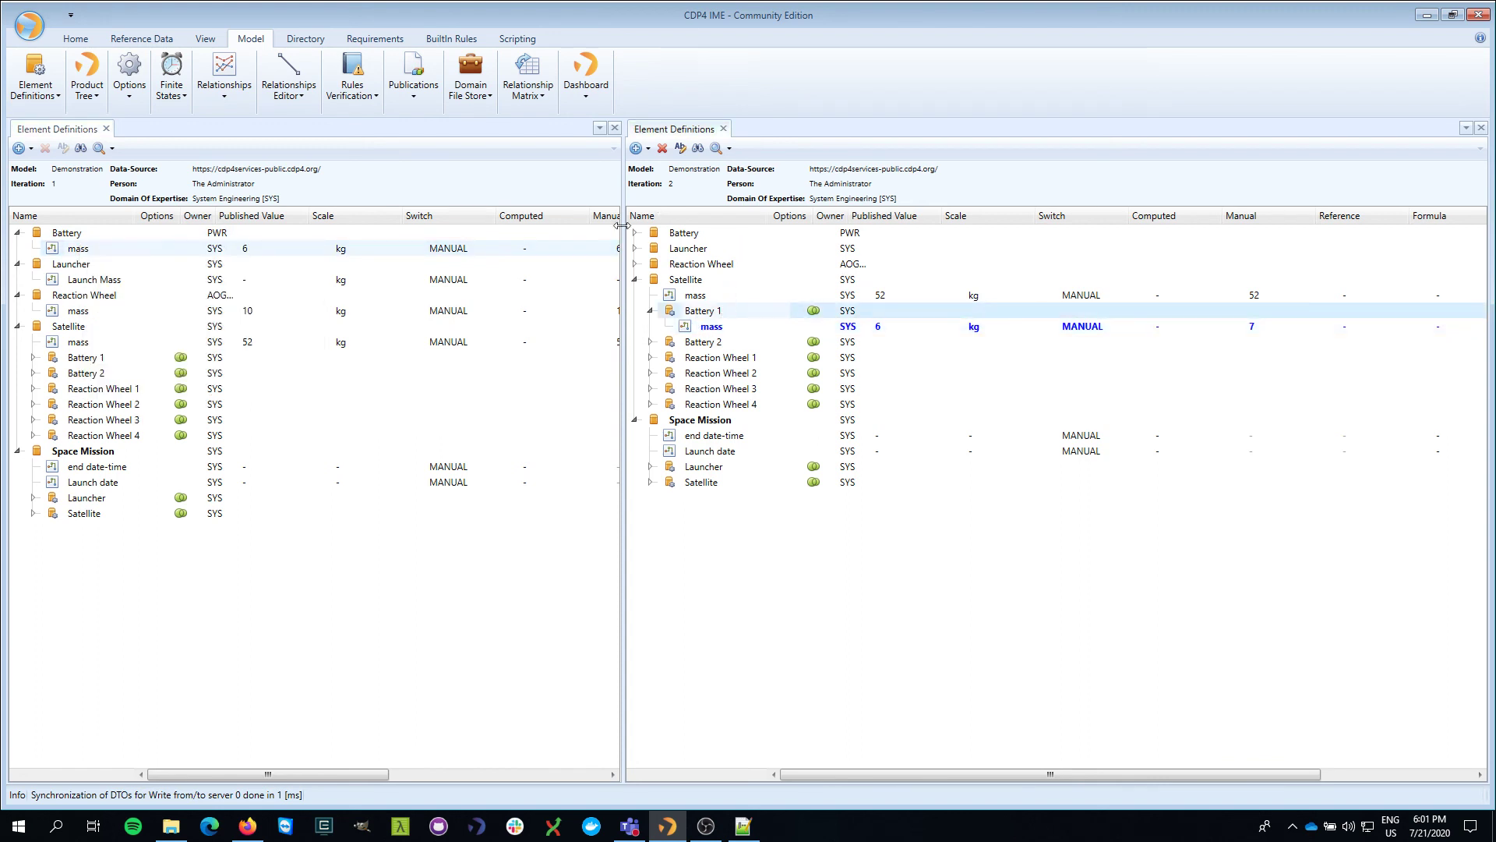
left_click(724, 329)
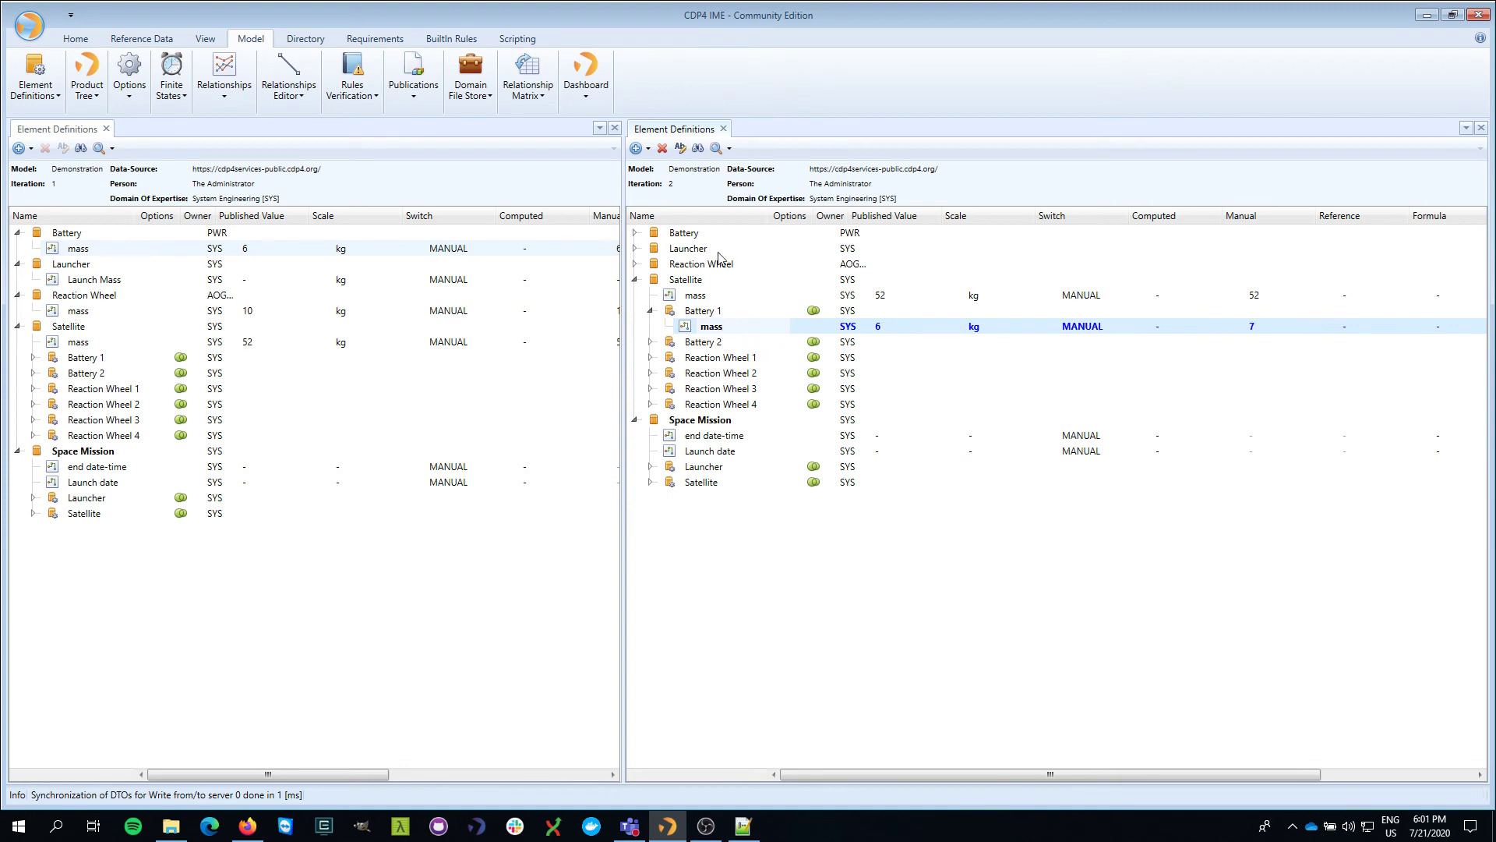
left_click(635, 233)
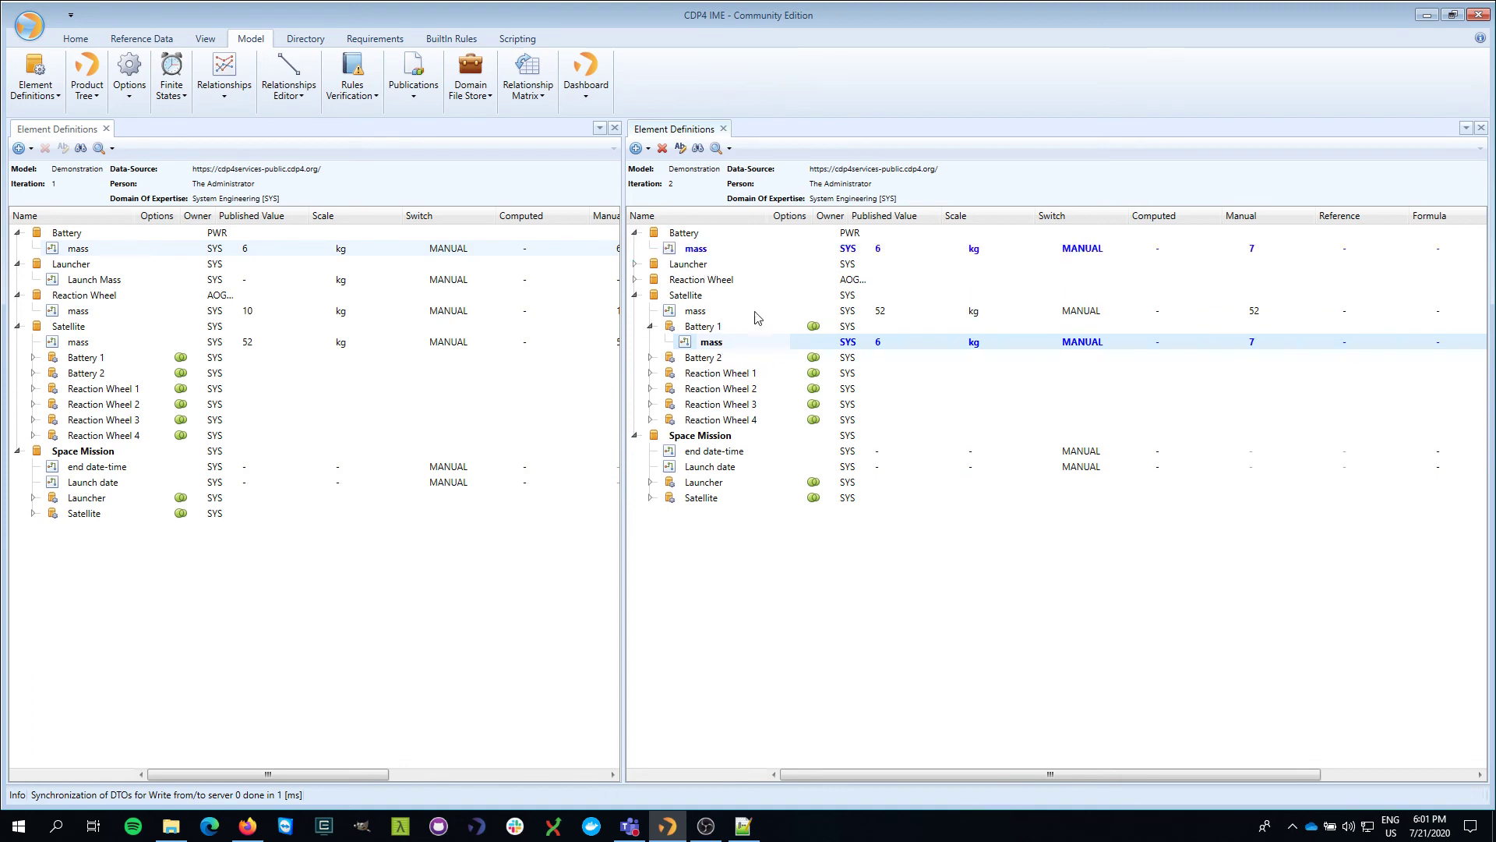
right_click(721, 252)
left_click(636, 264)
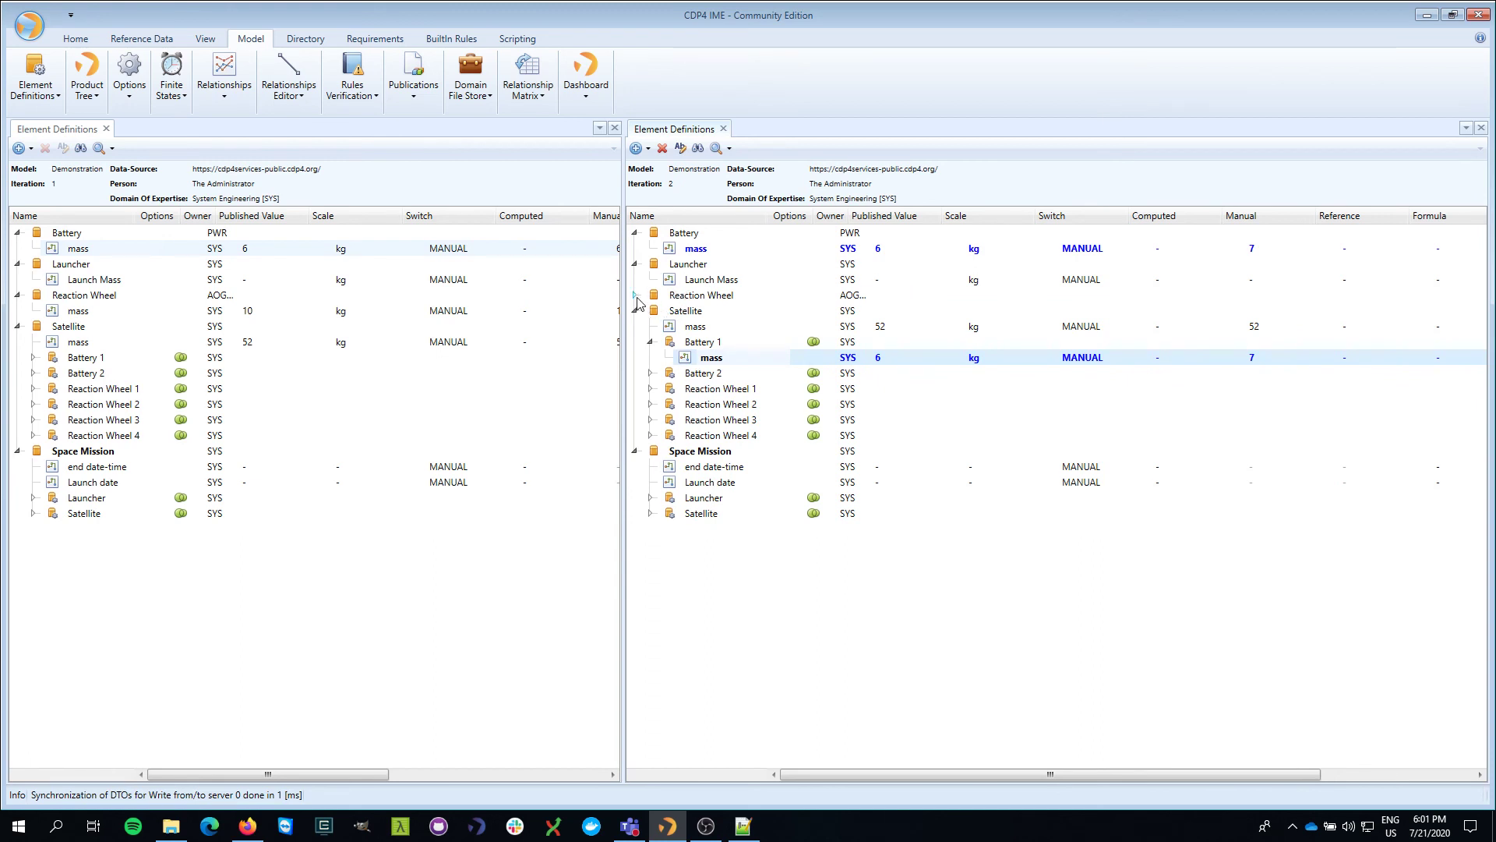
- Set the Reaction Wheel's manual mass to 12 kg in iteration 2
left_click(636, 297)
left_click(1253, 311)
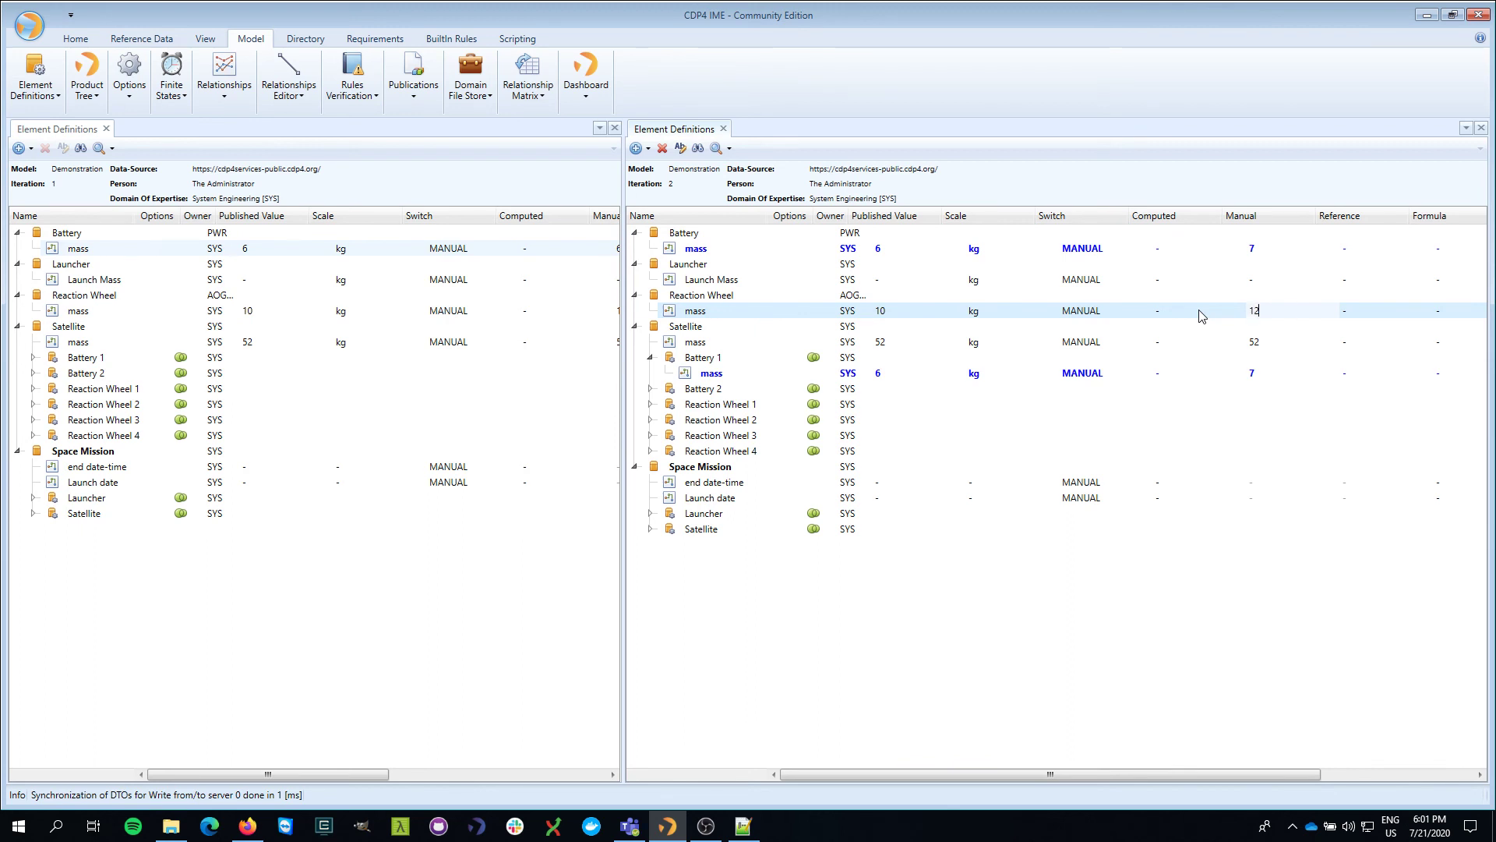
key("Return")
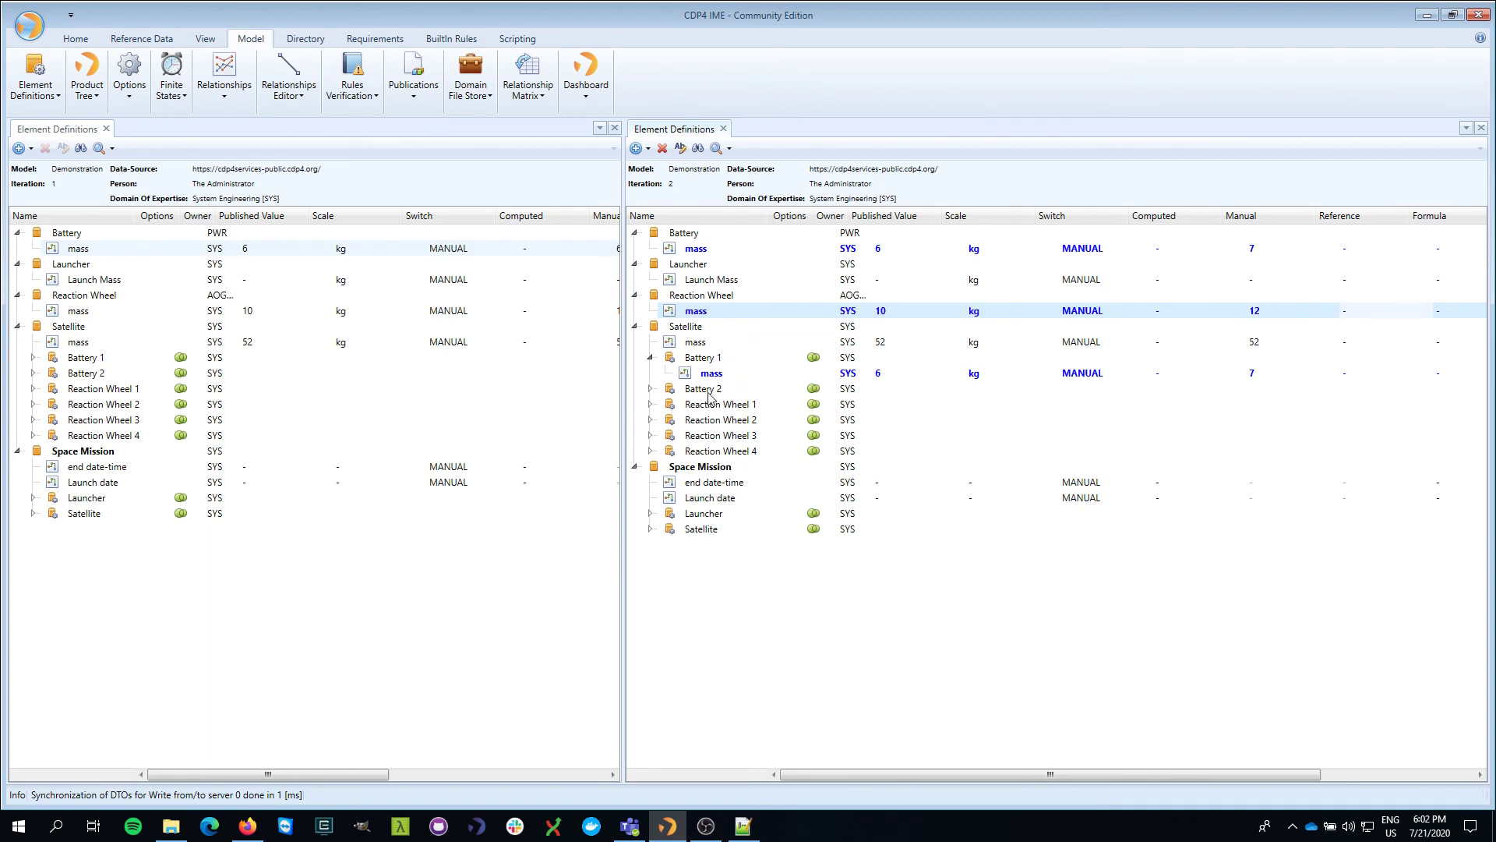
- Expand Battery 2 and Reaction Wheels 1–4 so each of their masses is listed
left_click(651, 389)
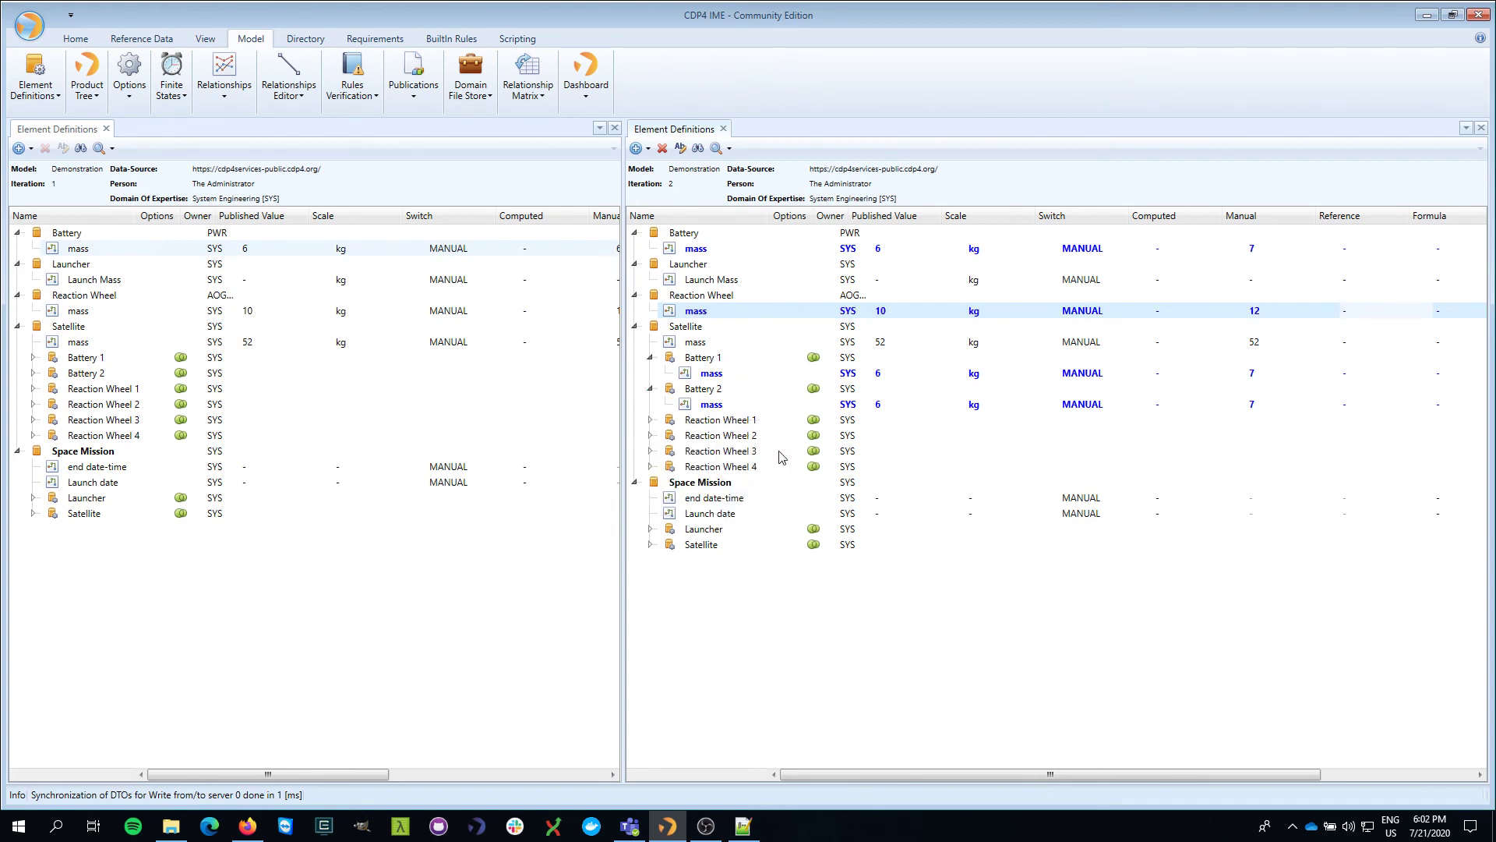
left_click(650, 420)
left_click(651, 452)
left_click(651, 483)
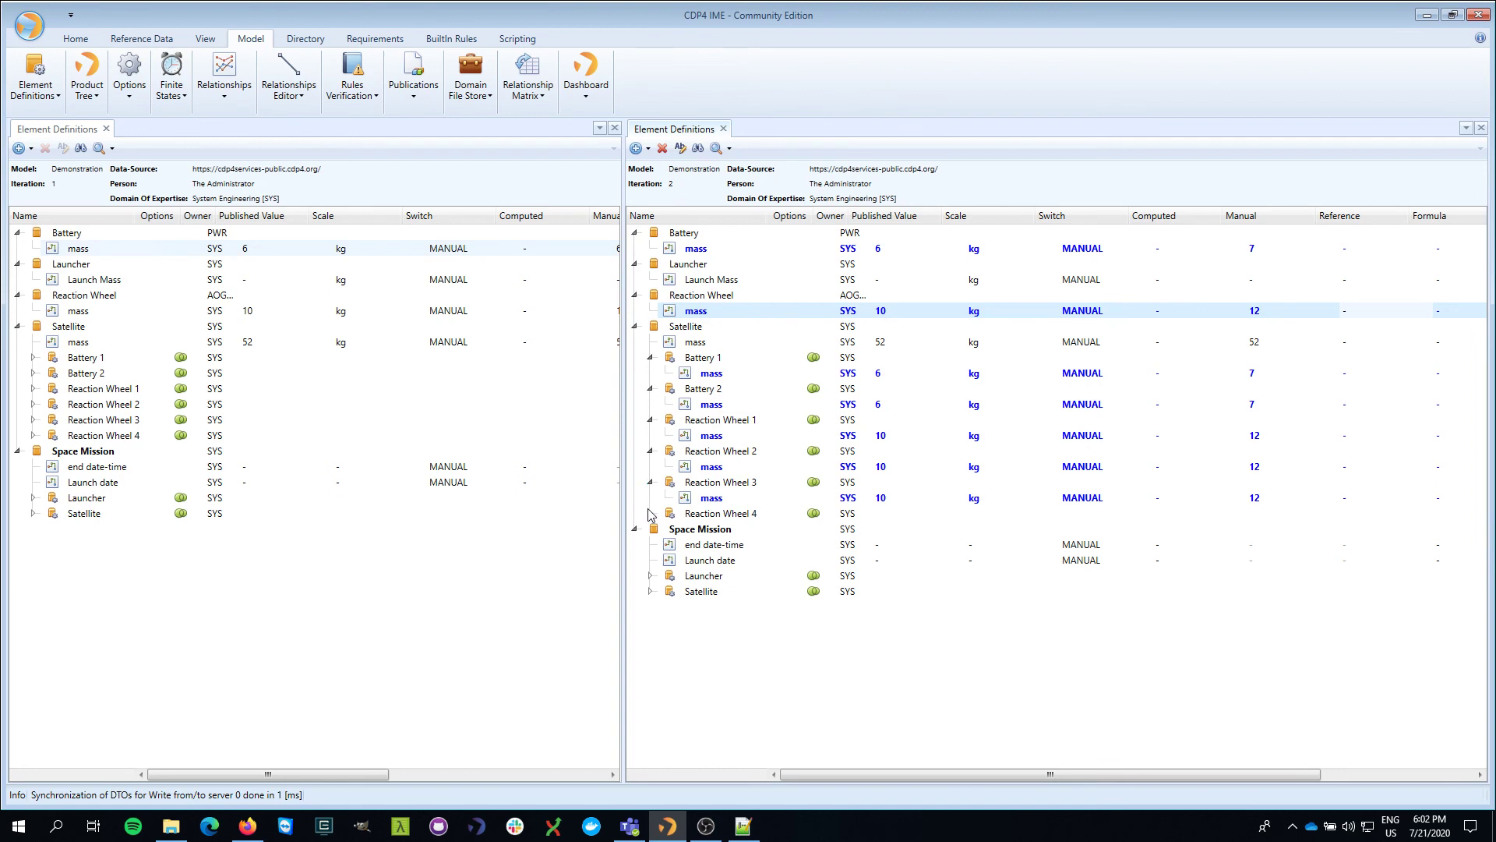
left_click(650, 513)
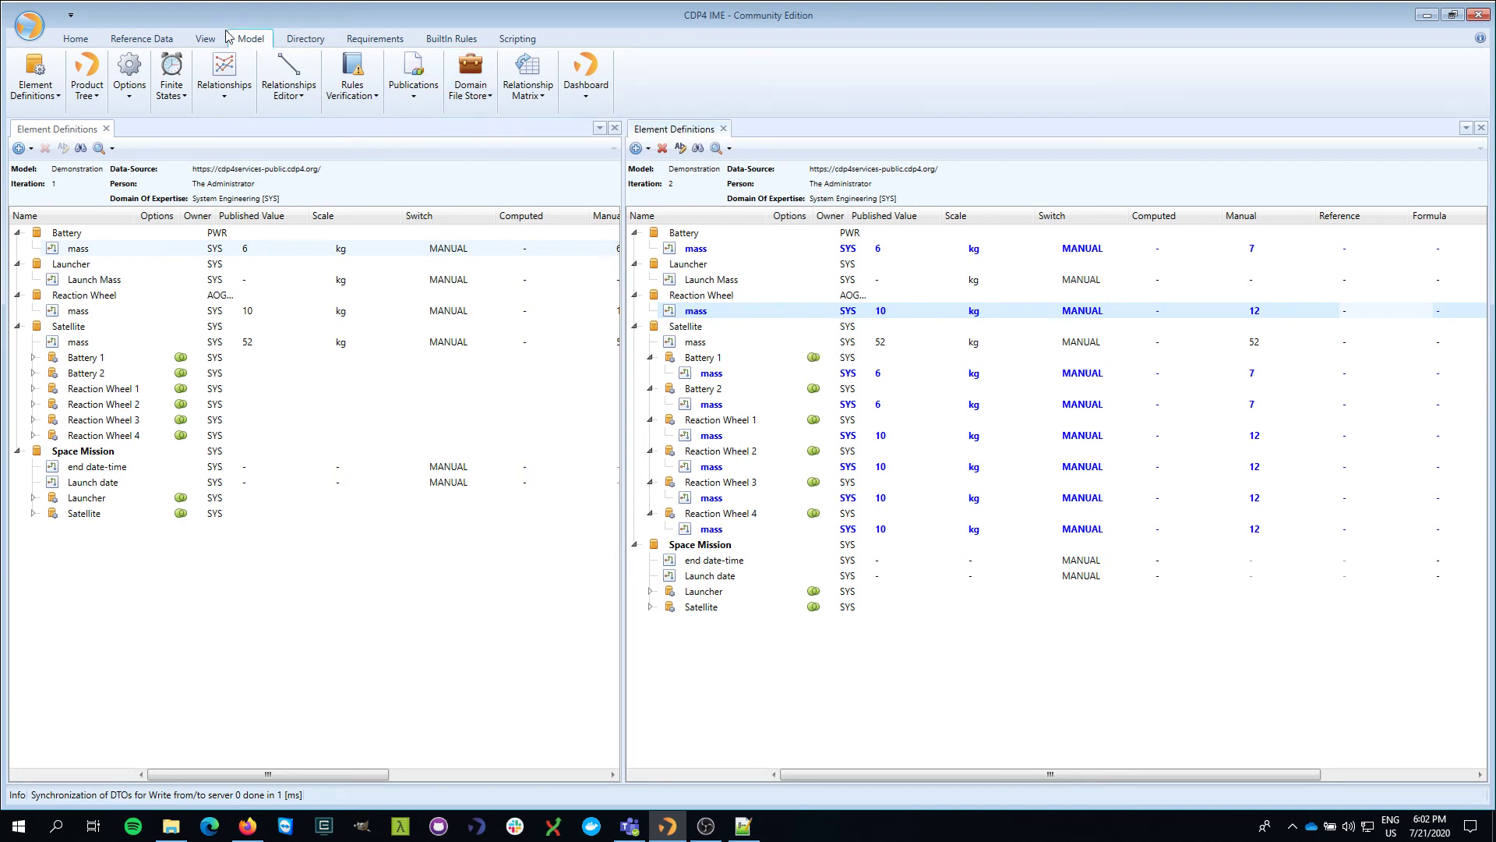
- Open the Publications view for Iteration 2
left_click(414, 82)
left_click(438, 225)
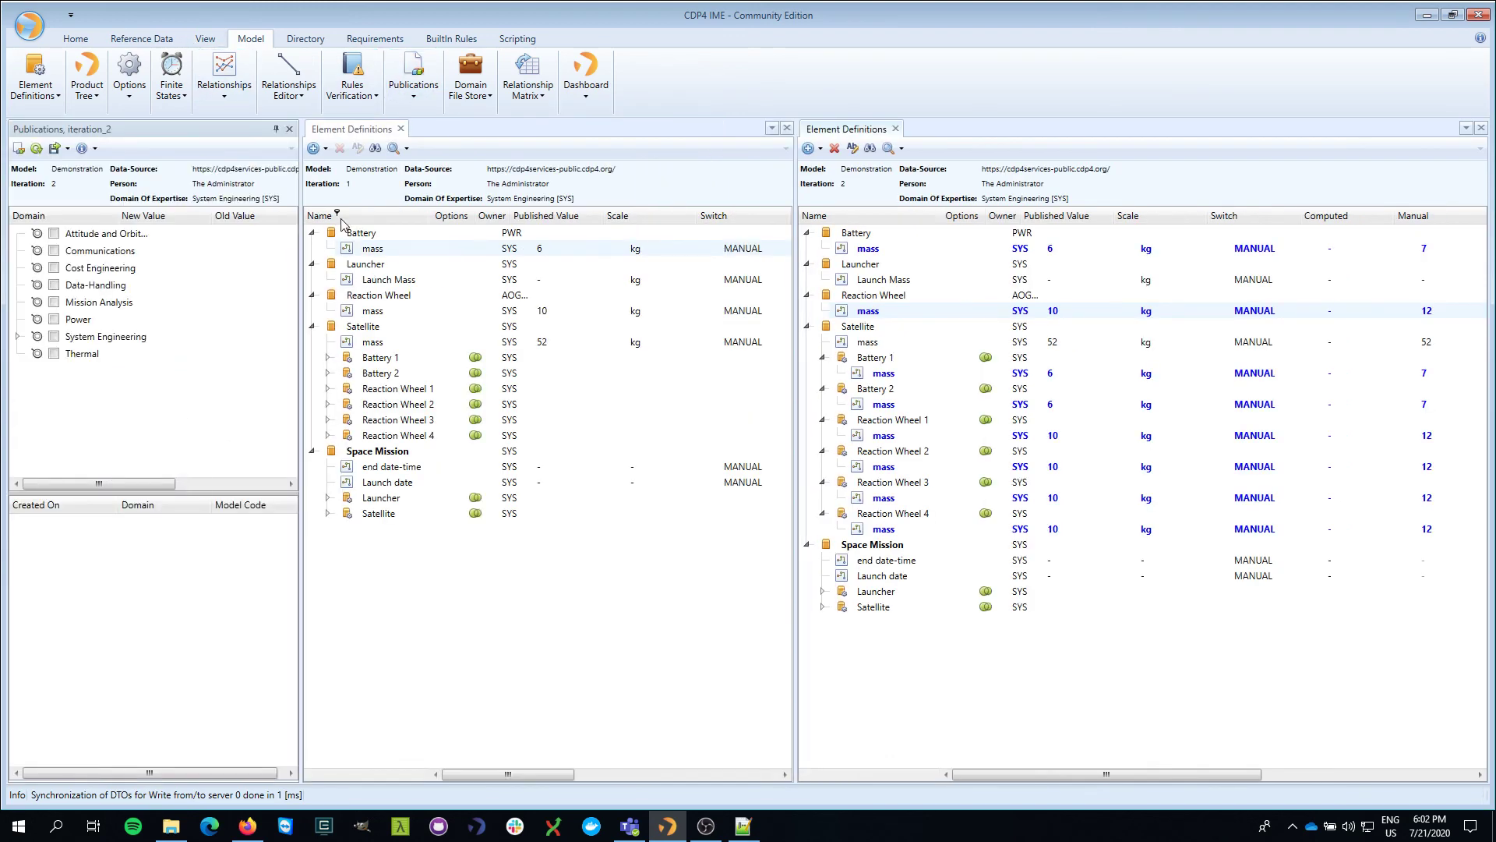
left_click(414, 86)
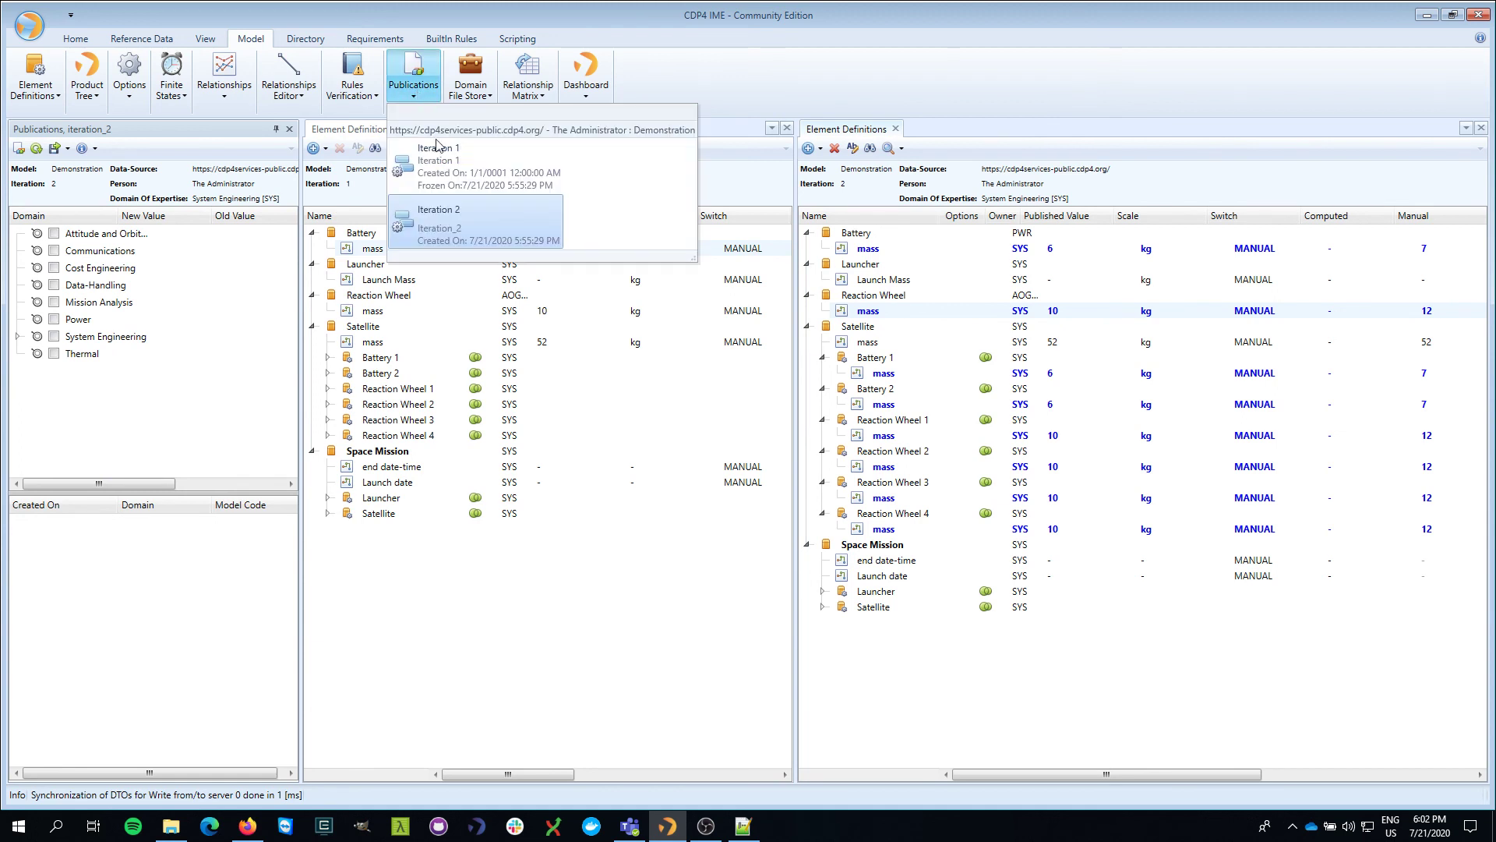
left_click(220, 133)
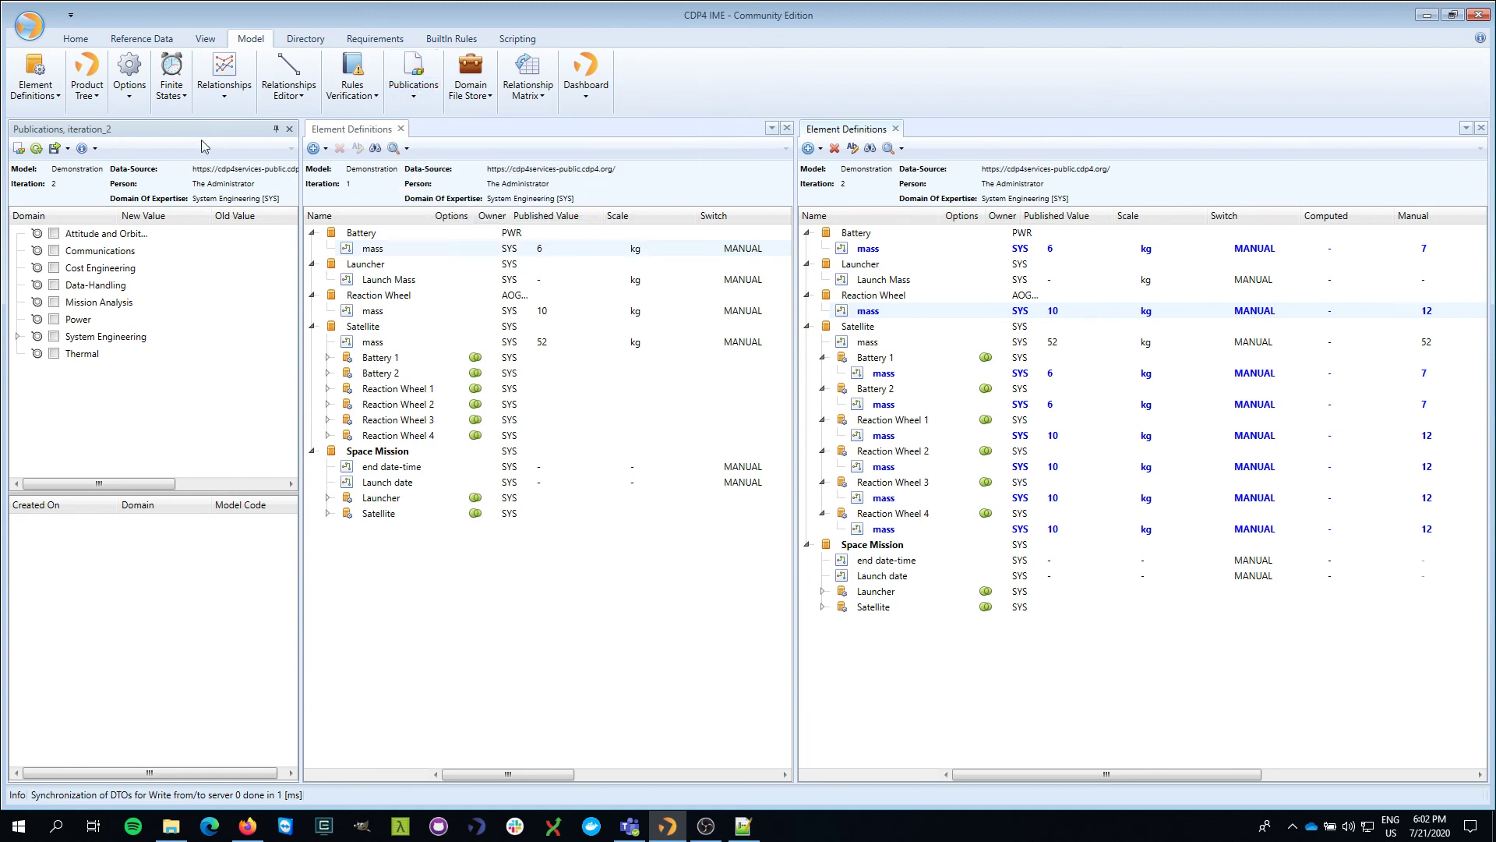
- Include System Engineering's pending mass changes, publish them, and close the Publications view
left_click(17, 336)
left_click(54, 336)
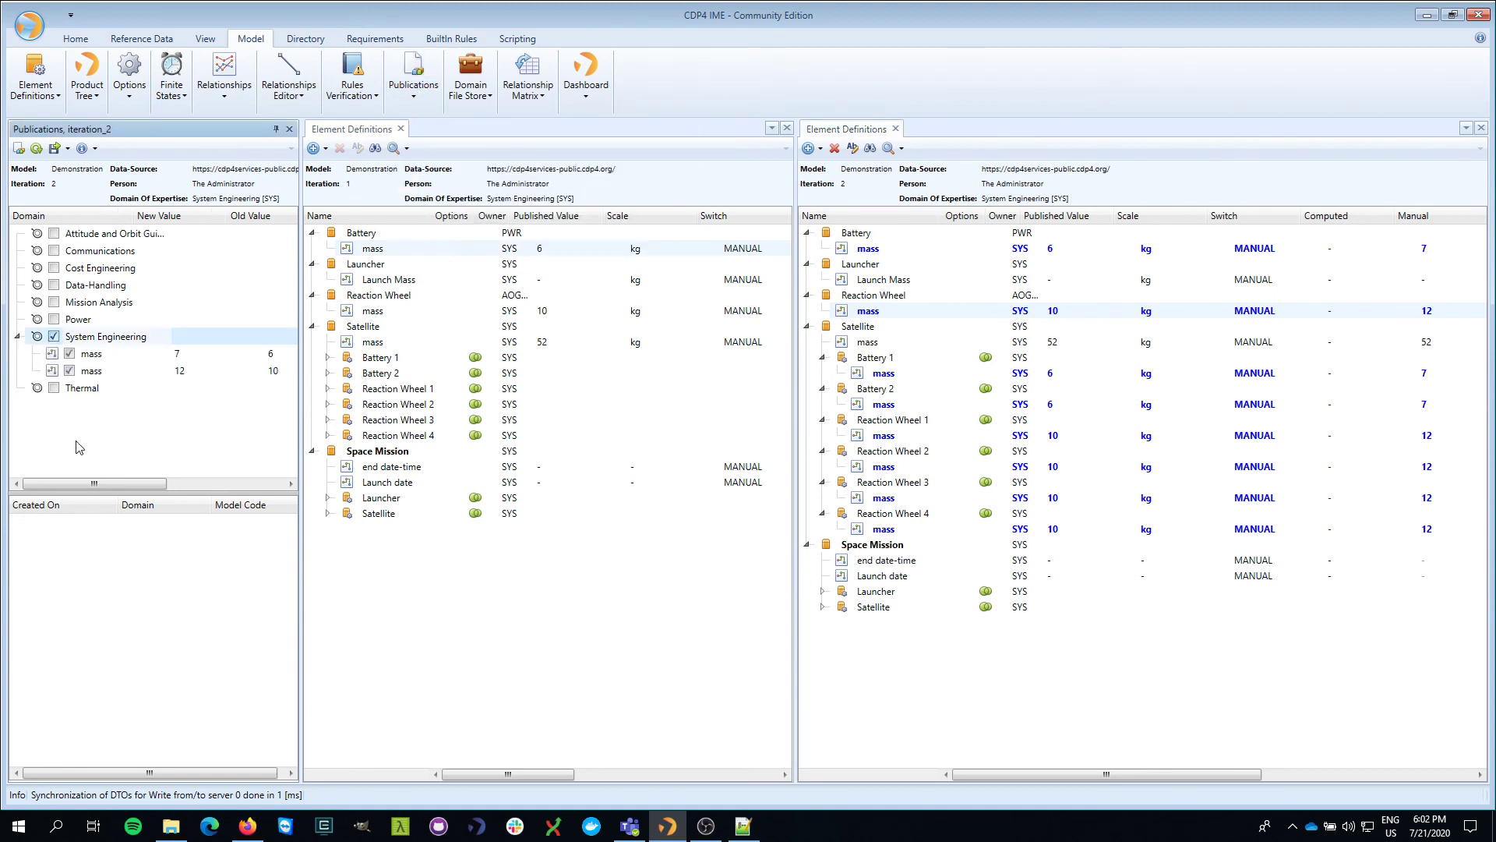
left_click(18, 148)
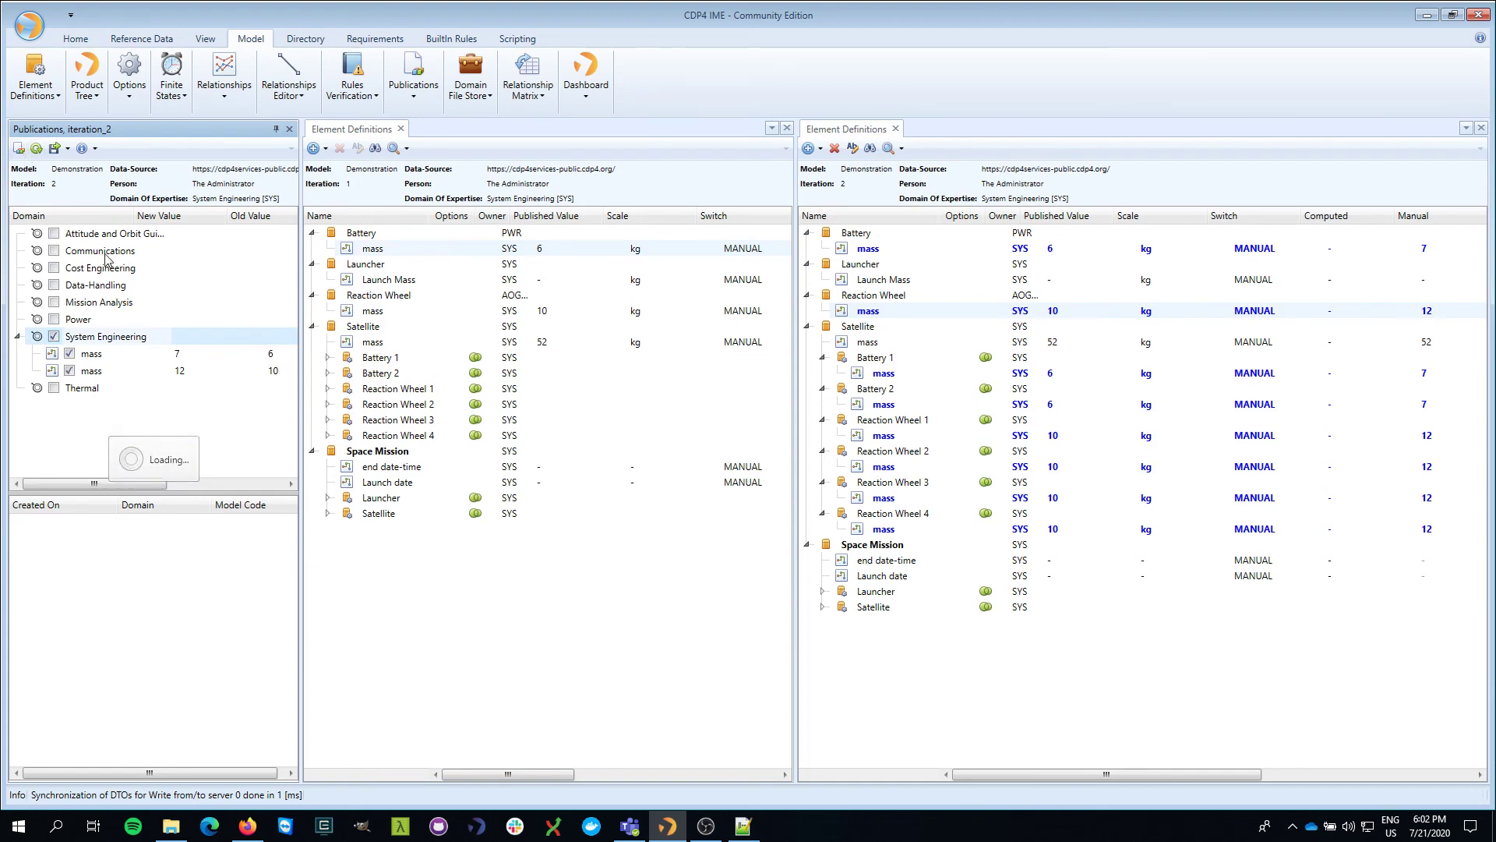
left_click(289, 128)
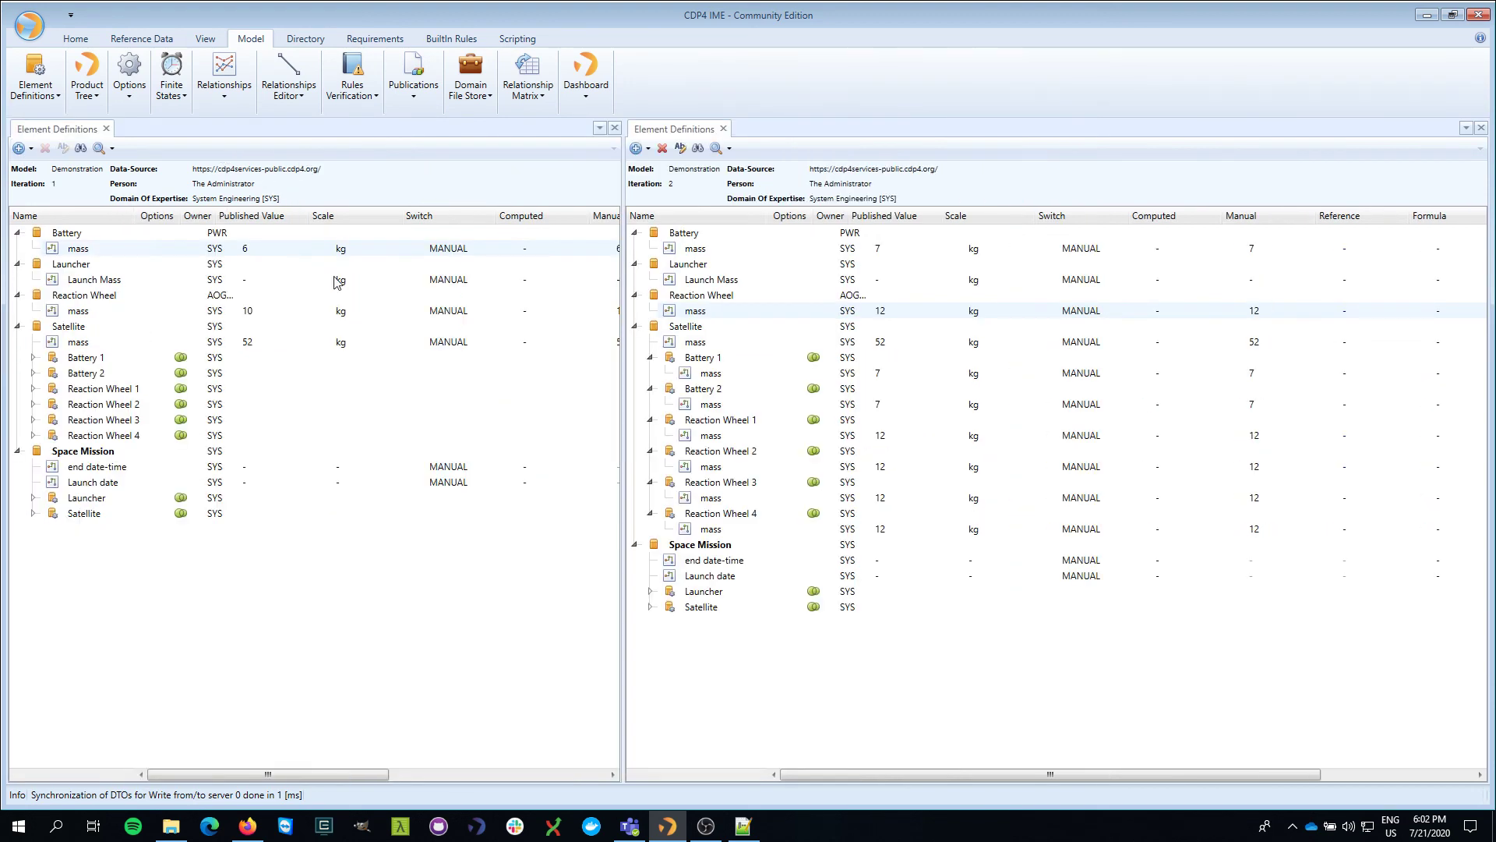